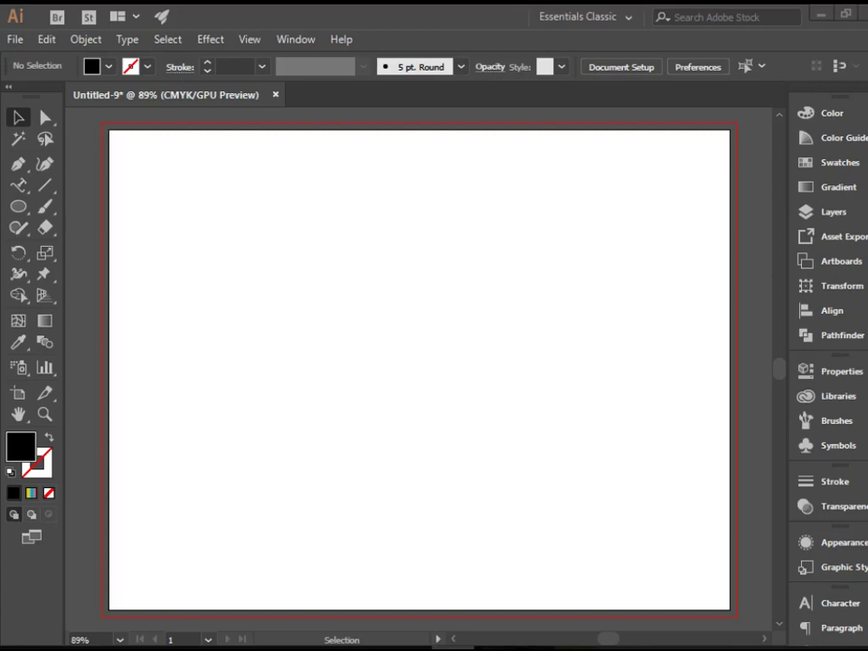
# Step: Place a 'Lorem ipsum' placeholder point-text line on the artboard with the Type Tool, then deselect it
pyautogui.click(18, 185)
pyautogui.click(70, 189)
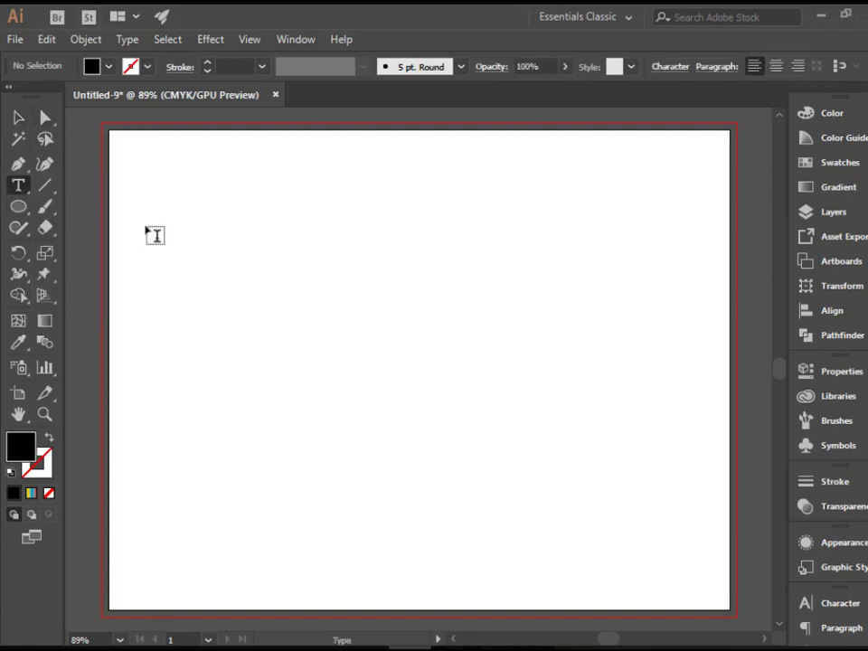
pyautogui.click(207, 233)
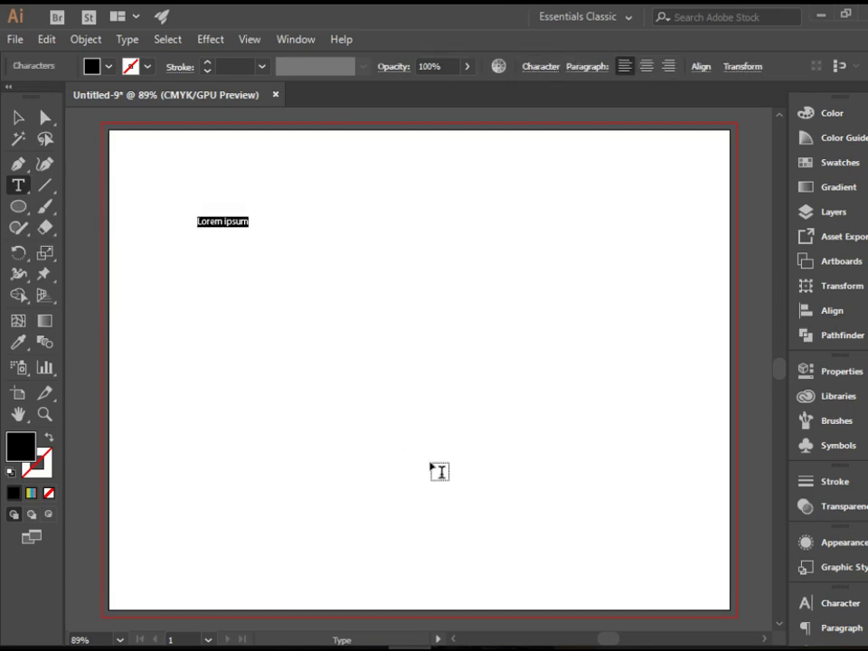
pyautogui.click(15, 120)
pyautogui.click(283, 286)
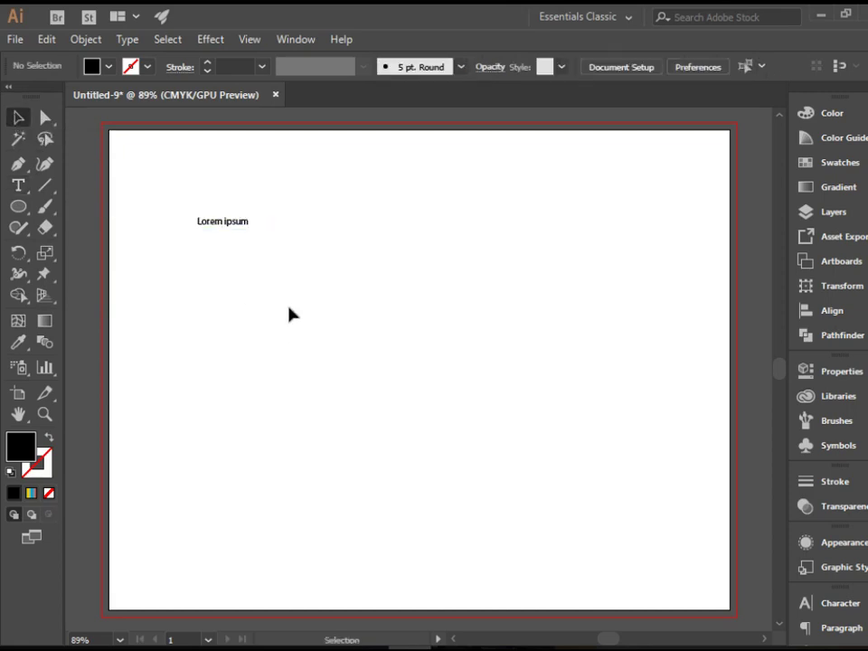
# Step: Zoom in on the Lorem ipsum line and select all of its characters with the Type Tool
pyautogui.press('z')
pyautogui.moveTo(149, 177); pyautogui.dragTo(342, 304)
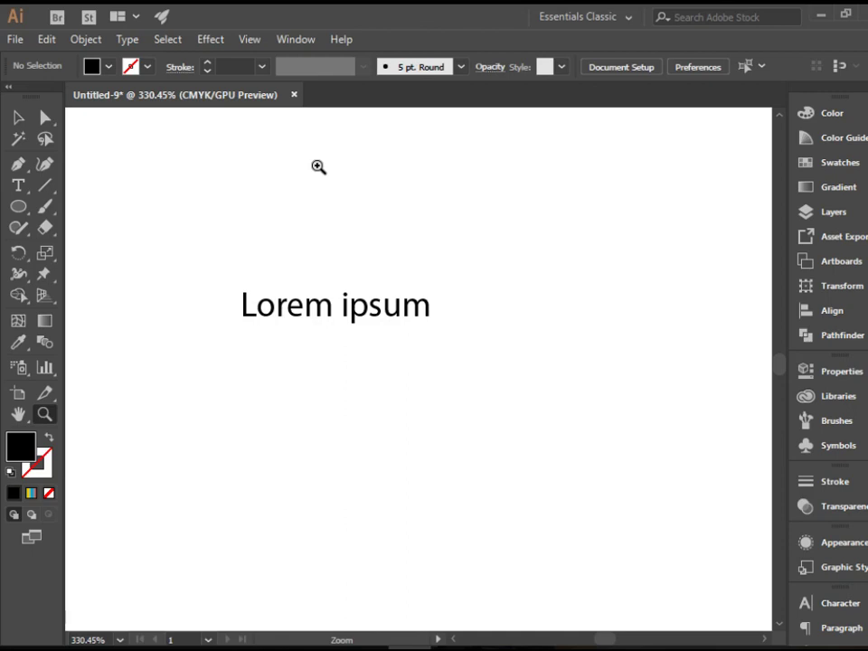
pyautogui.click(19, 190)
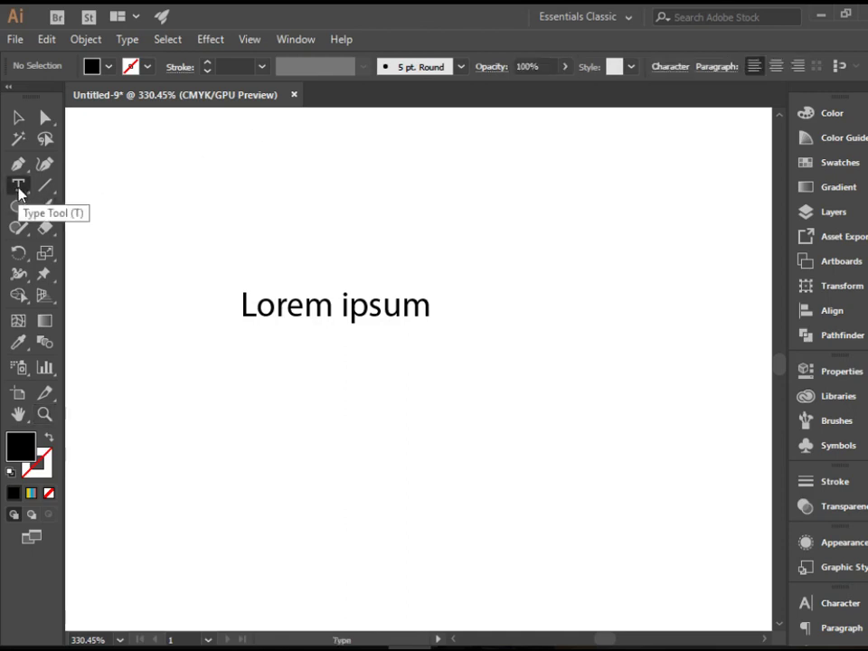
pyautogui.click(263, 305)
pyautogui.moveTo(242, 305); pyautogui.dragTo(418, 310)
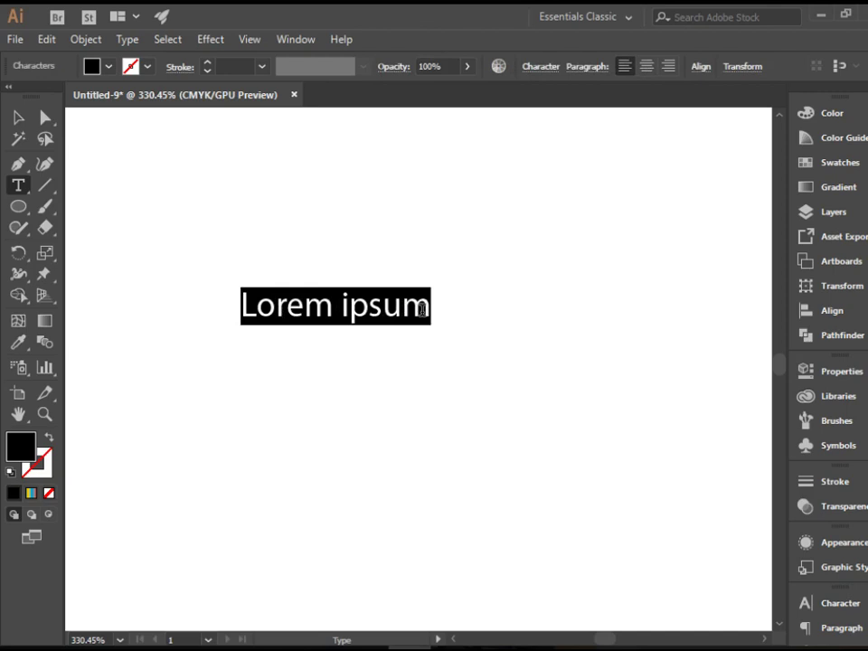
# Step: Check the Character and Paragraph options in the Control bar and pan the view to reposition the text
pyautogui.click(545, 70)
pyautogui.click(545, 71)
pyautogui.click(577, 70)
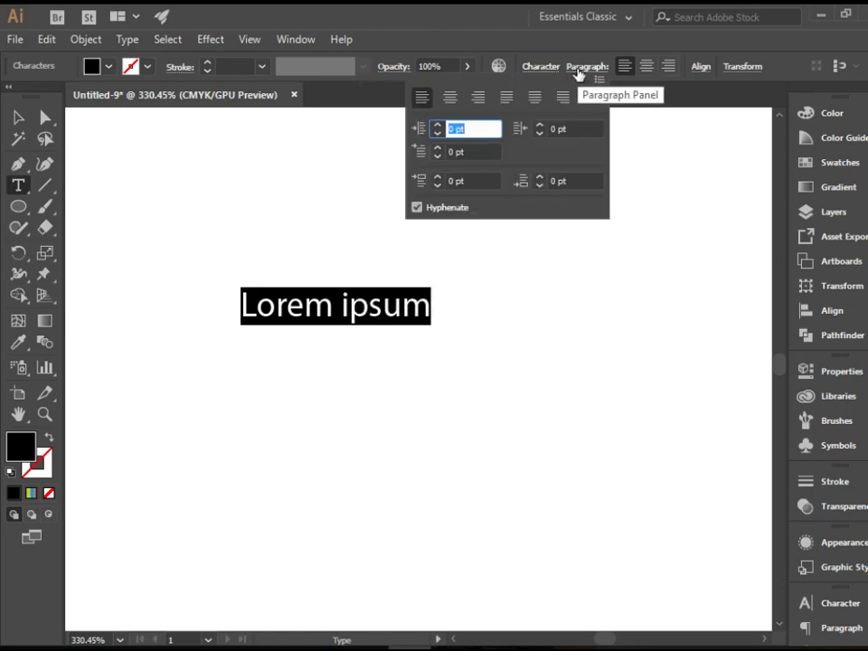
pyautogui.click(578, 70)
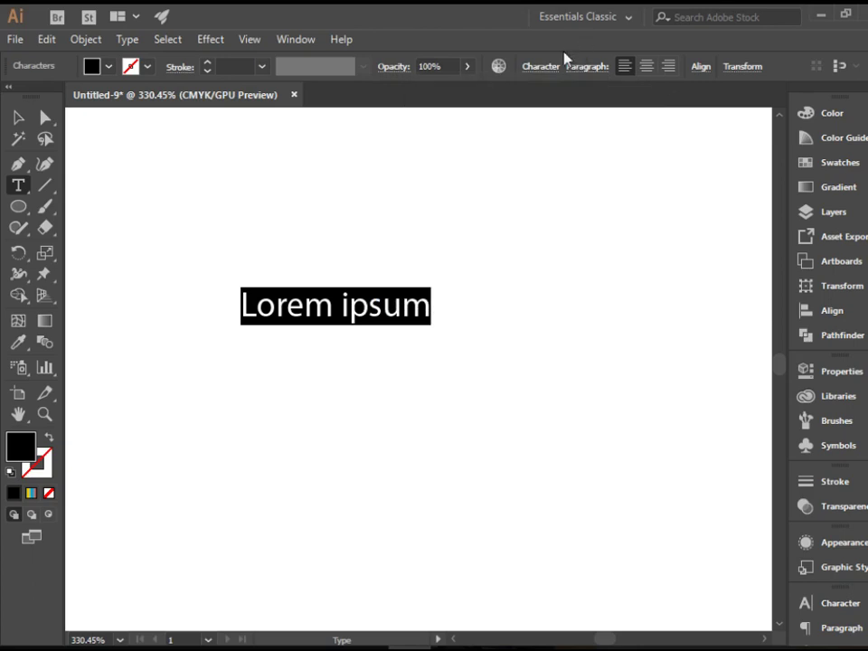
pyautogui.click(541, 67)
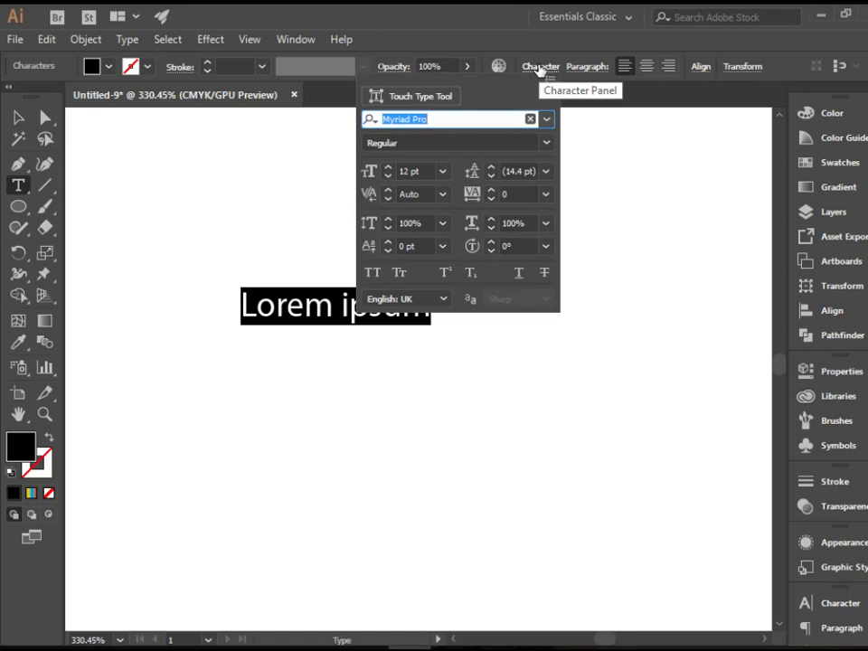
pyautogui.press('Escape')
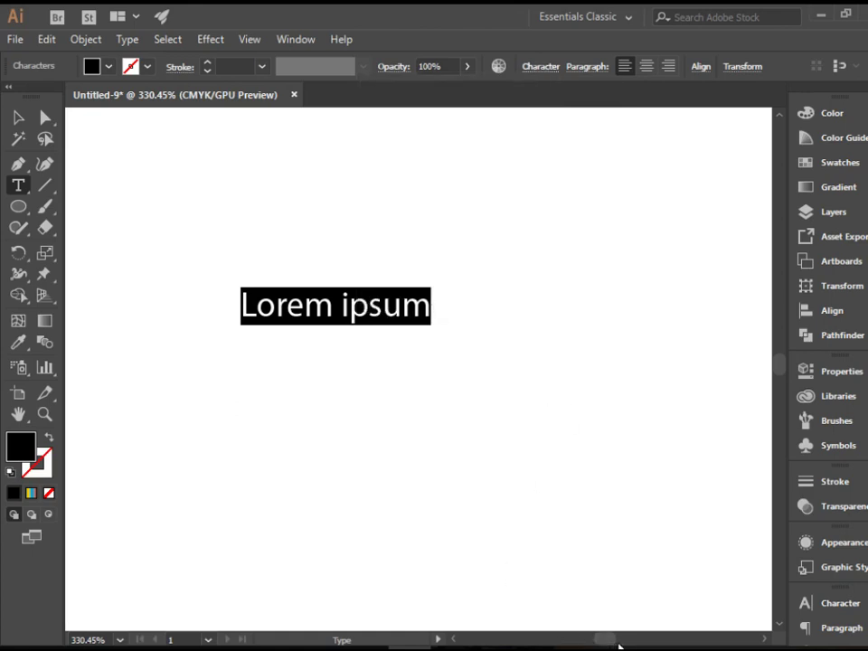
pyautogui.moveTo(608, 641)
pyautogui.mouseDown()
pyautogui.moveTo(616, 641)
pyautogui.moveTo(609, 642)
pyautogui.mouseUp()
pyautogui.click(18, 414)
pyautogui.moveTo(518, 416); pyautogui.dragTo(245, 403)
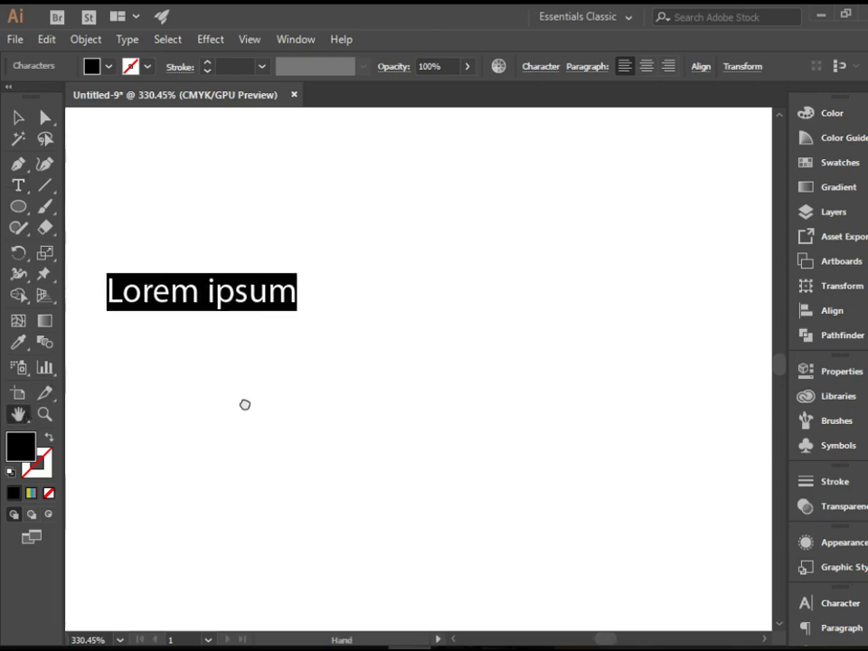
# Step: Replace the Myriad Pro font with Georgia by searching 'geor' in the Character panel
pyautogui.click(539, 65)
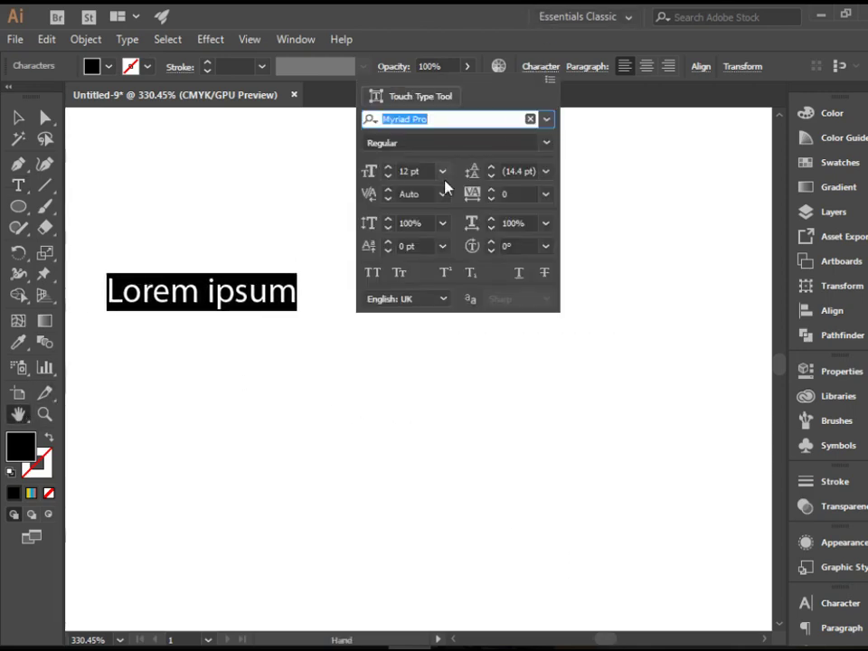
pyautogui.click(435, 122)
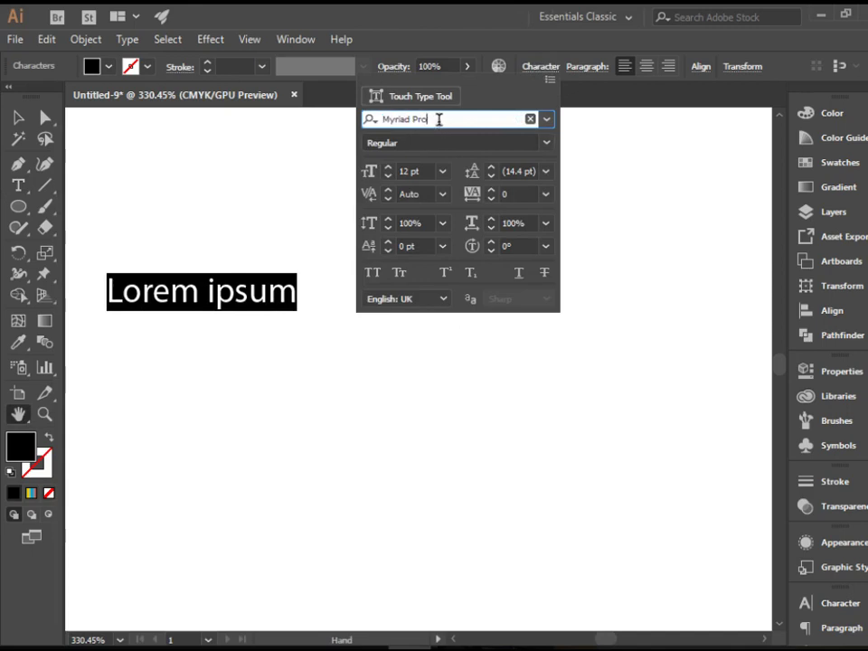
pyautogui.doubleClick(423, 119)
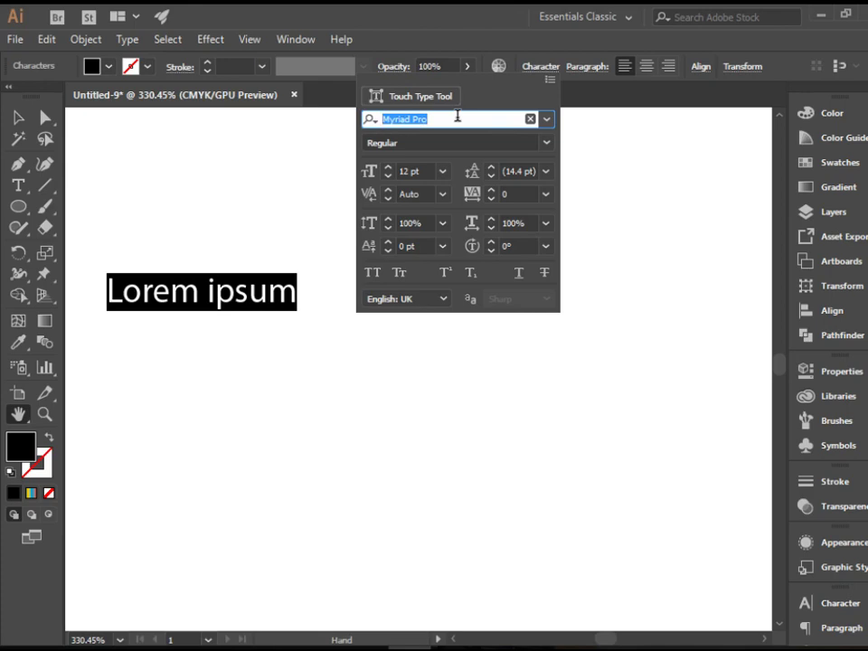
pyautogui.write('ger')
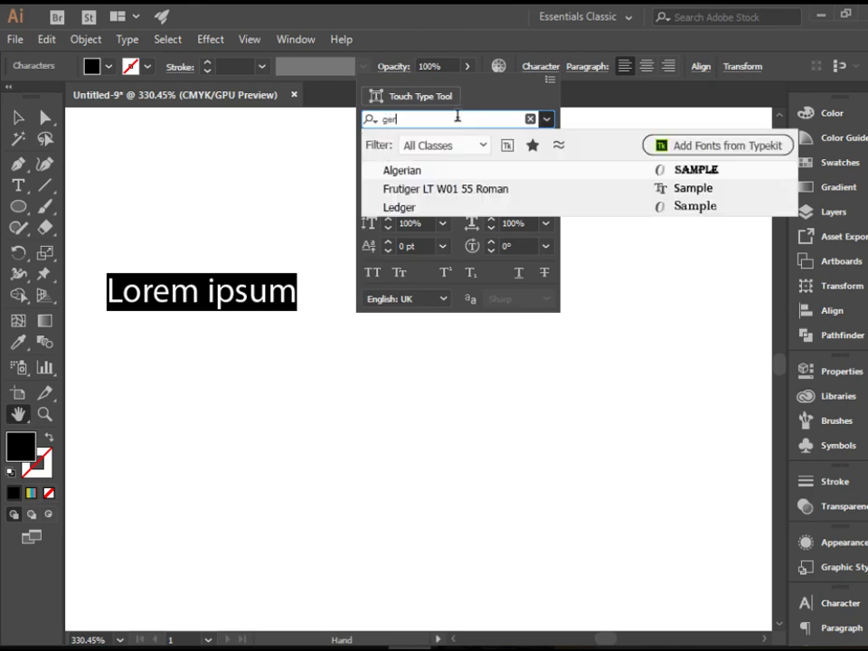
pyautogui.press('BackSpace')
pyautogui.write('or')
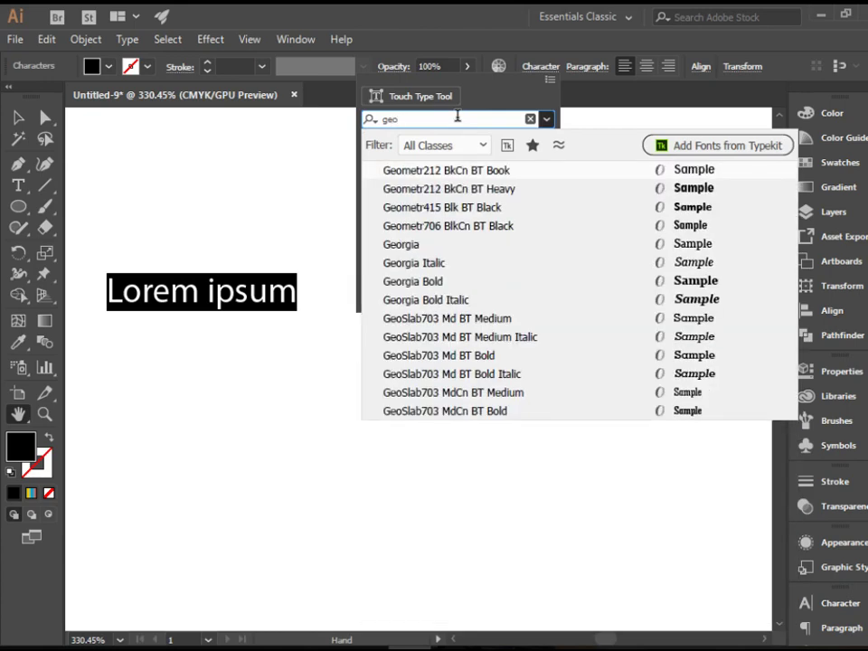
pyautogui.click(433, 170)
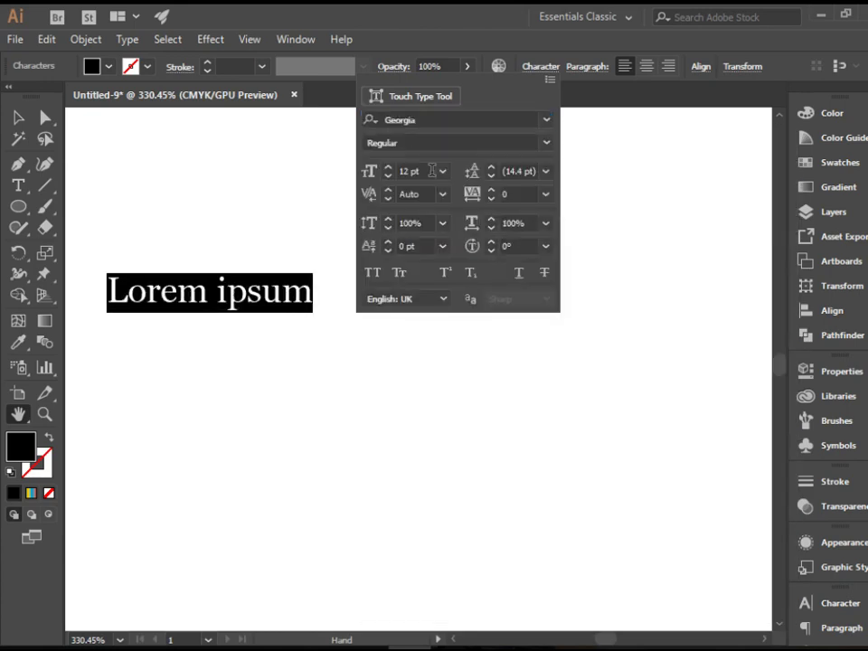
pyautogui.click(546, 145)
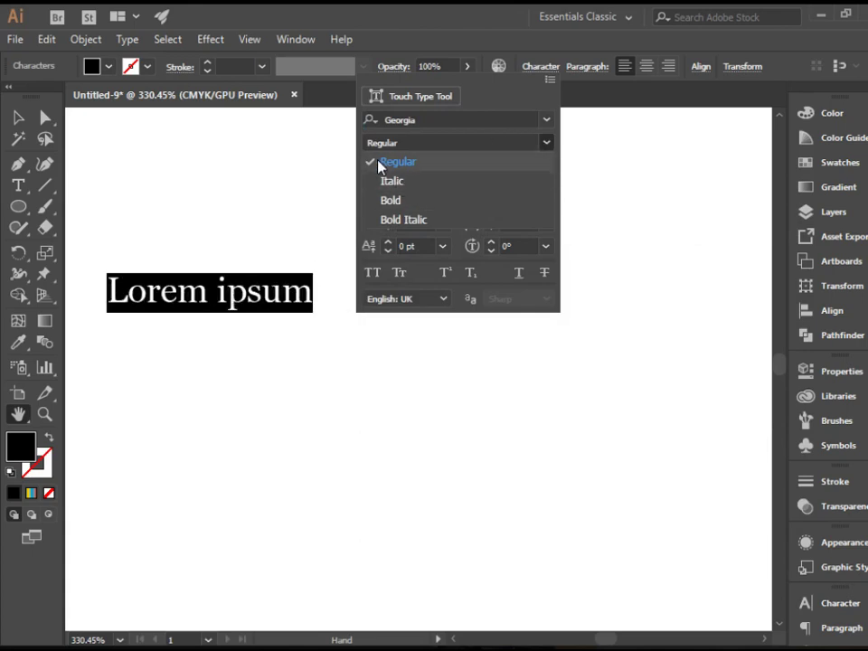
# Step: Apply the Georgia Italic style and set the font size to 14 pt
pyautogui.click(434, 181)
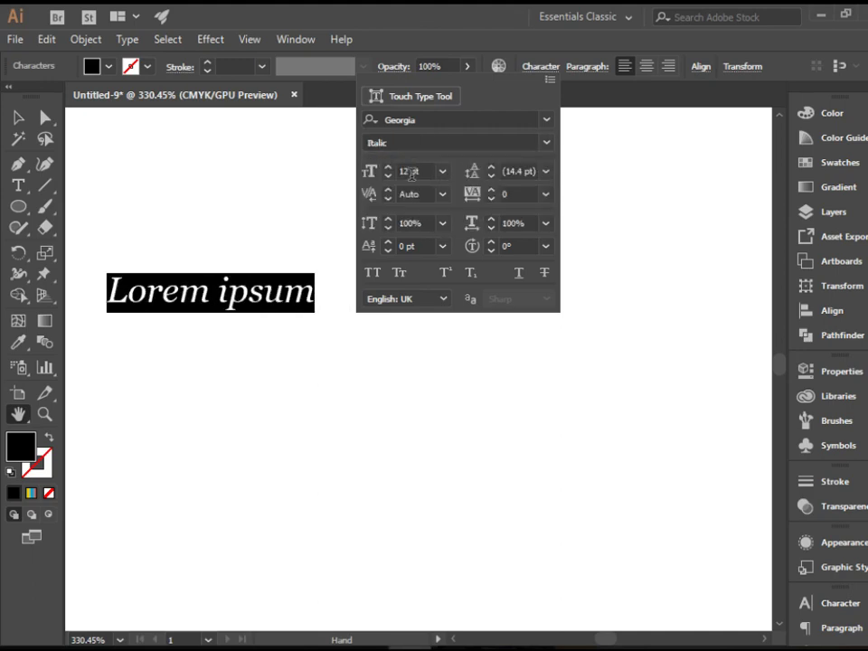
pyautogui.click(432, 177)
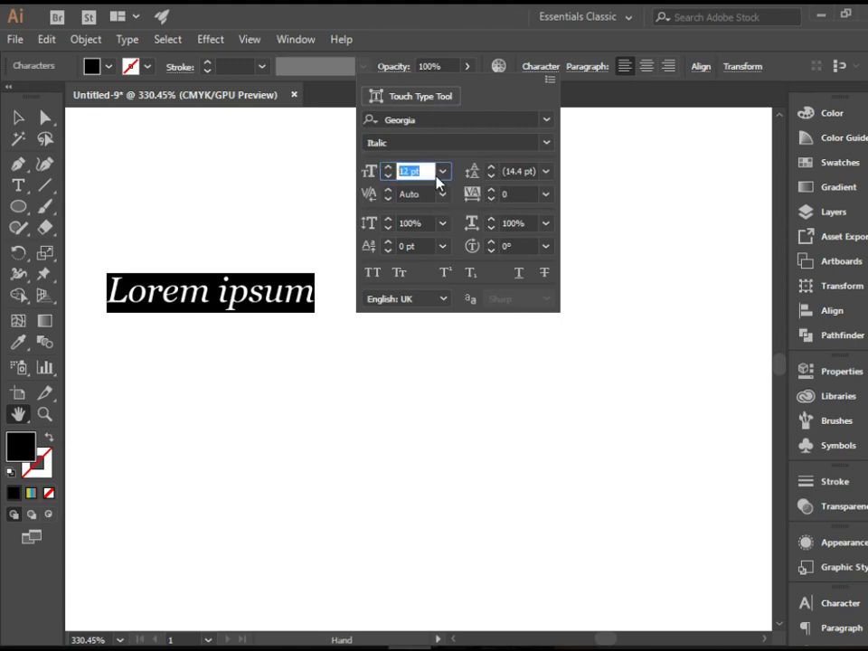
pyautogui.click(428, 171)
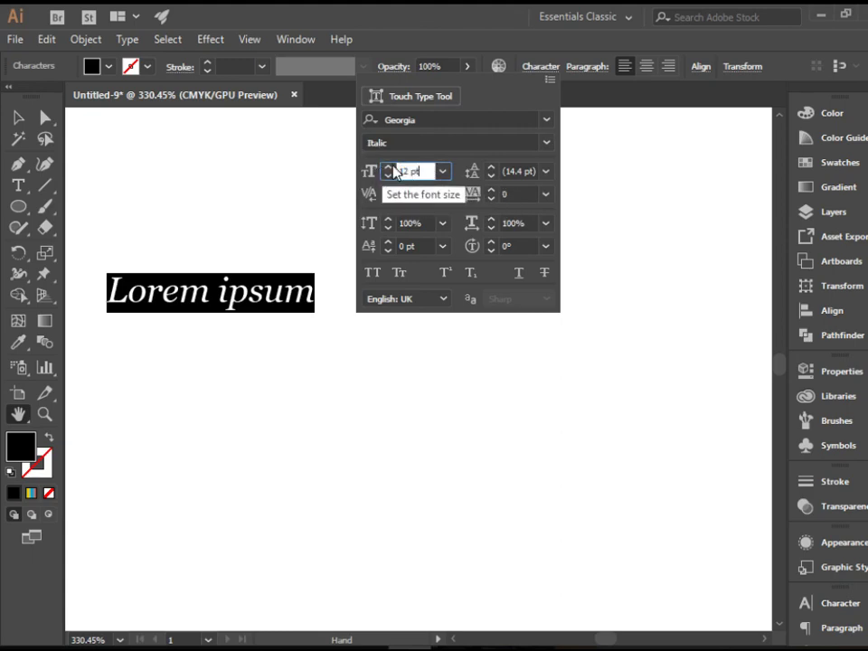
pyautogui.click(391, 168)
pyautogui.click(390, 168)
pyautogui.click(391, 168)
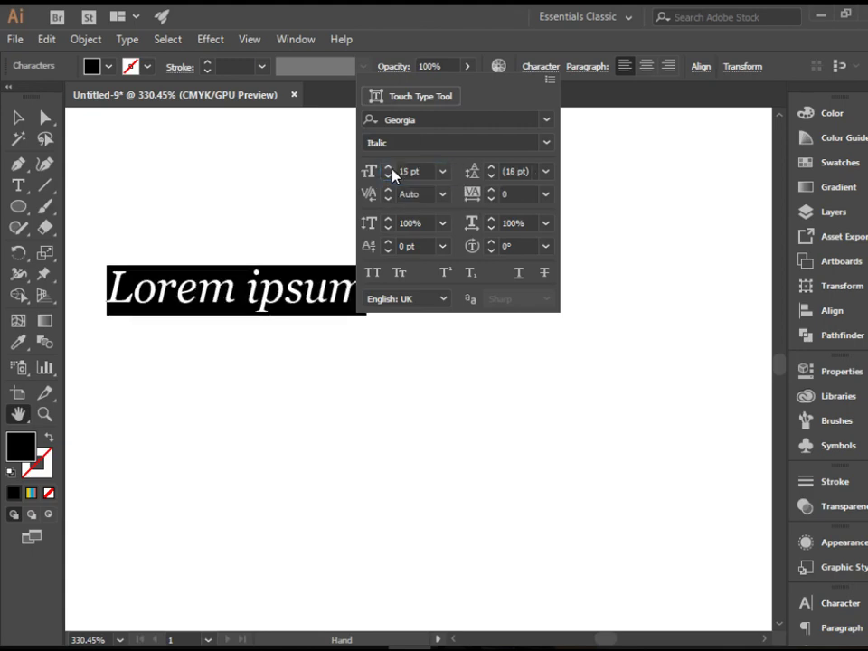
pyautogui.click(389, 177)
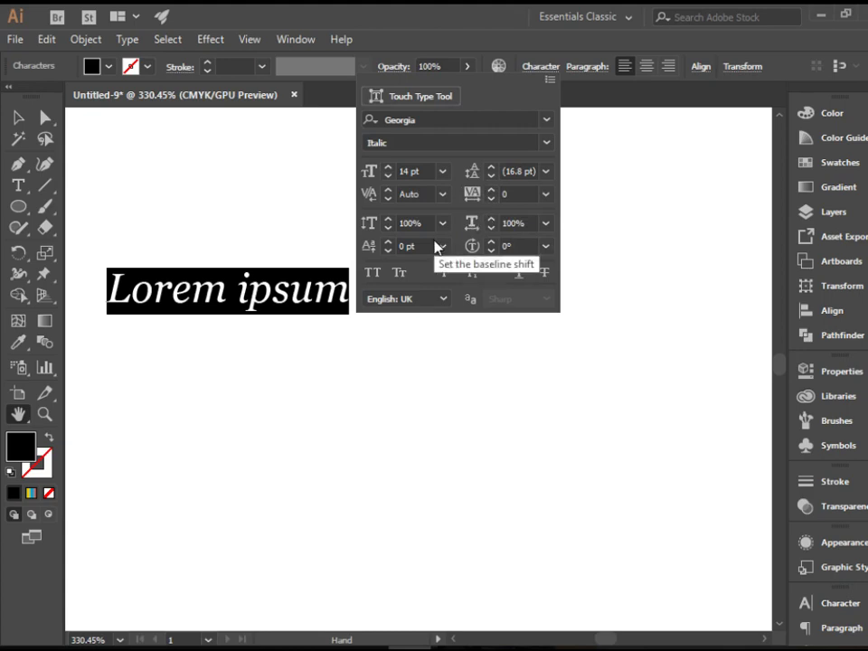
pyautogui.click(490, 176)
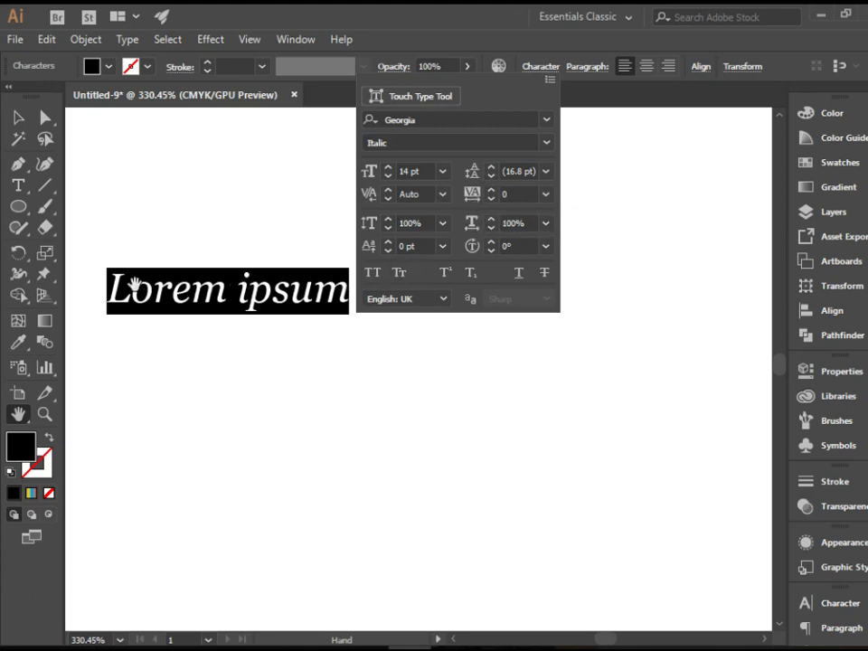
pyautogui.click(544, 195)
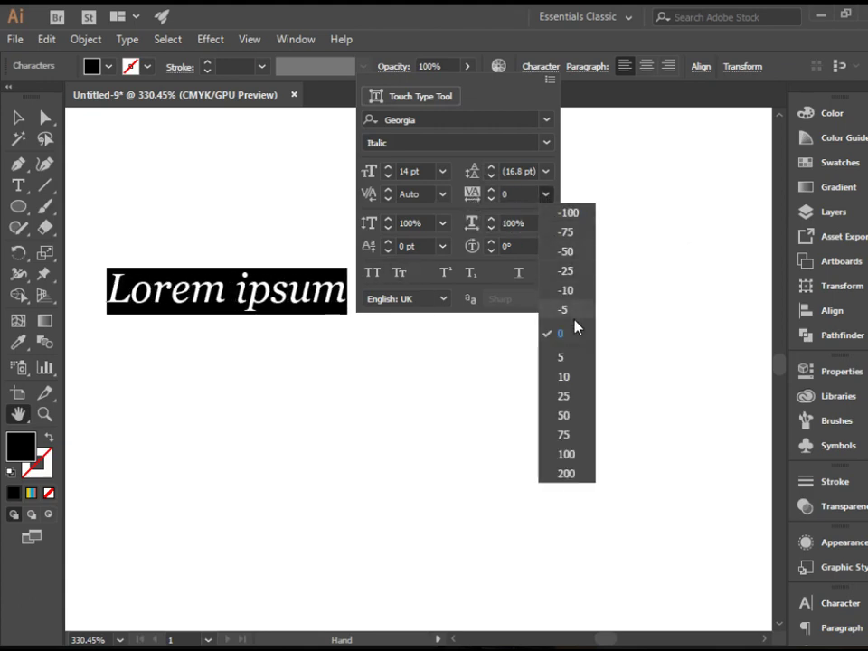
pyautogui.click(571, 454)
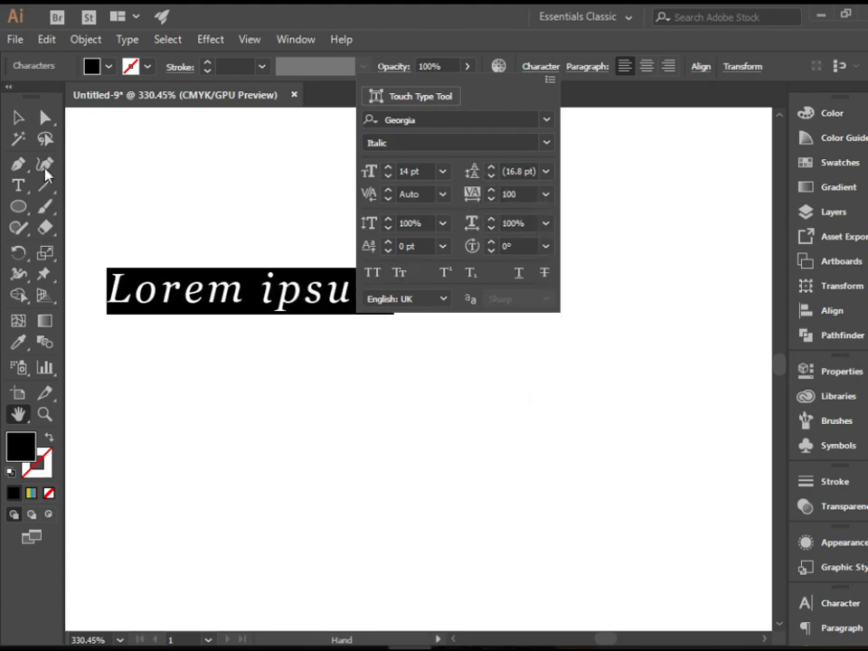
pyautogui.click(262, 317)
pyautogui.moveTo(315, 300); pyautogui.dragTo(374, 417)
pyautogui.click(530, 67)
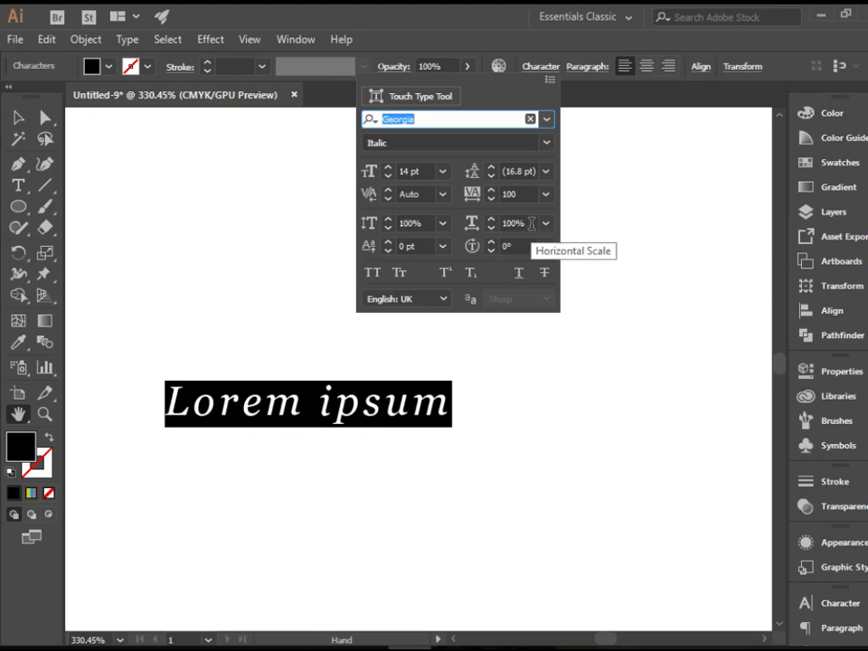
pyautogui.click(471, 194)
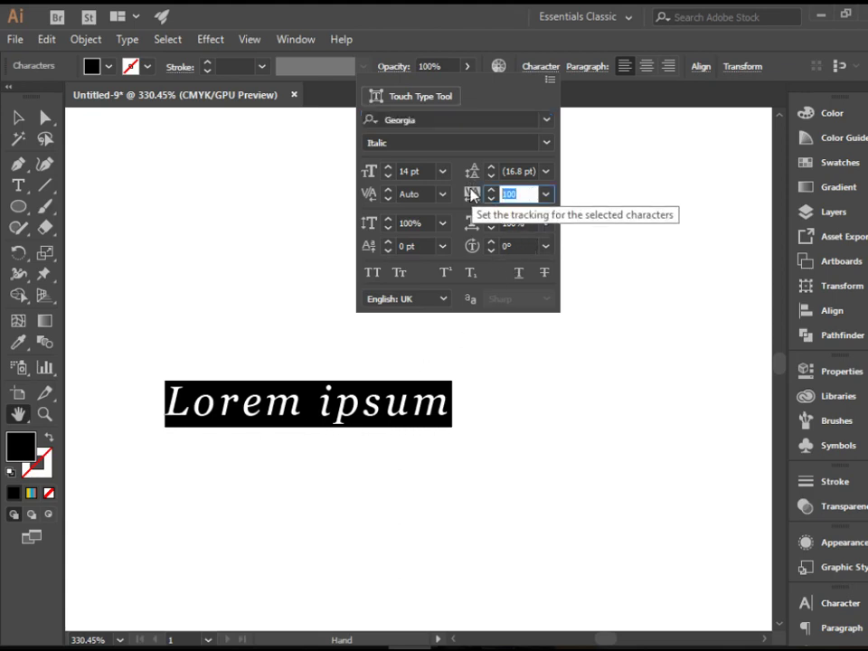
pyautogui.write('0')
pyautogui.press('Return')
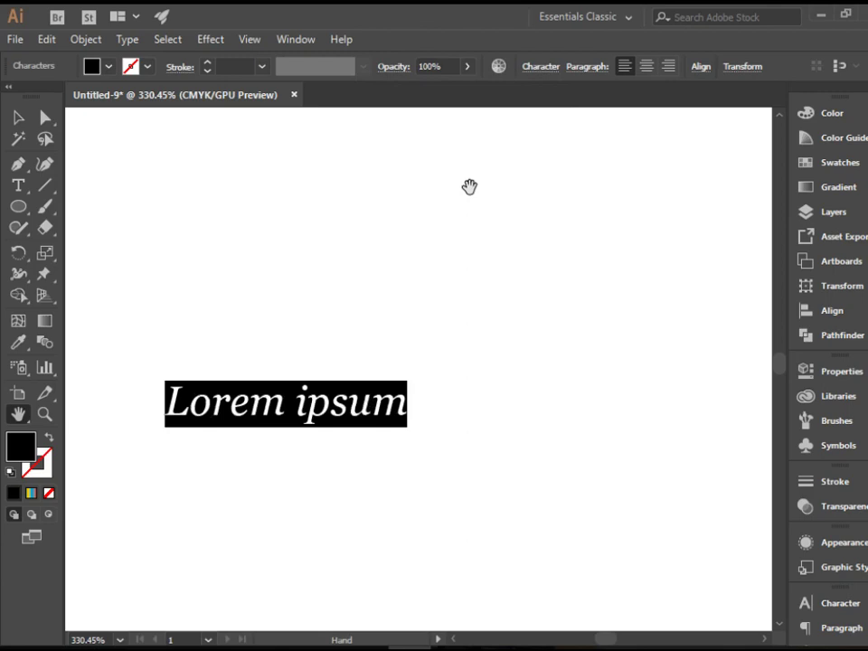
pyautogui.click(543, 71)
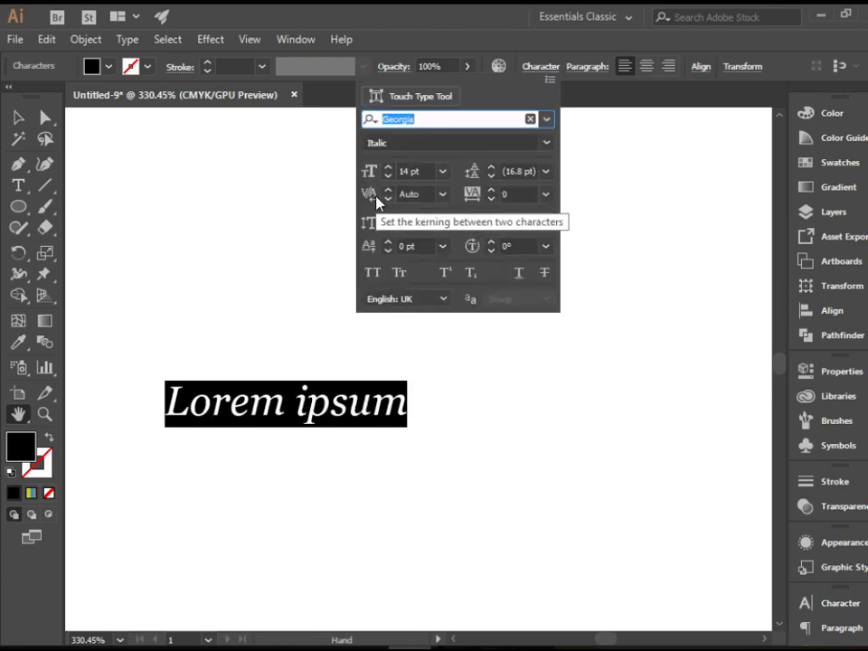
# Step: Set kerning of 100 between the L and o of Lorem, then select the whole line
pyautogui.click(220, 421)
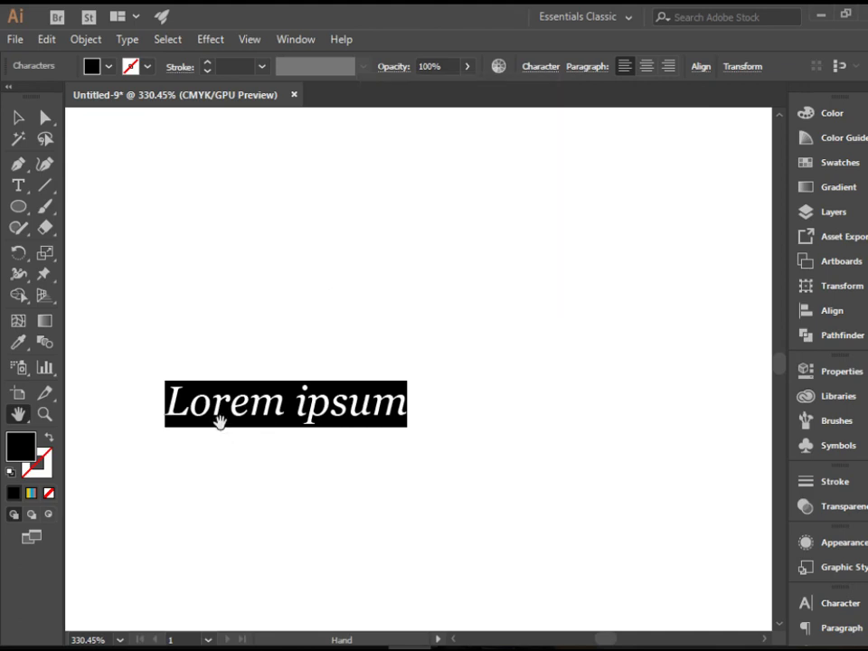
pyautogui.click(18, 185)
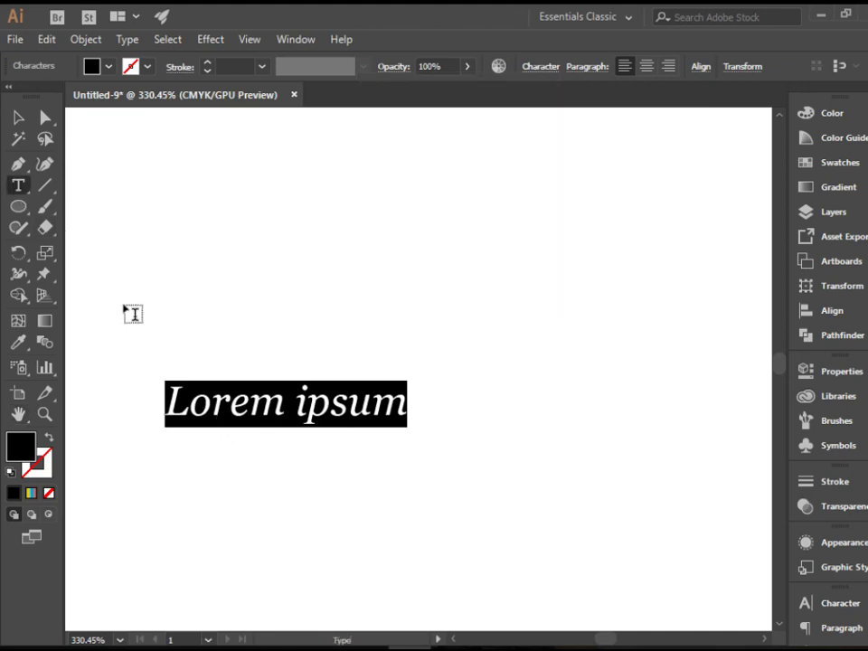
pyautogui.click(190, 398)
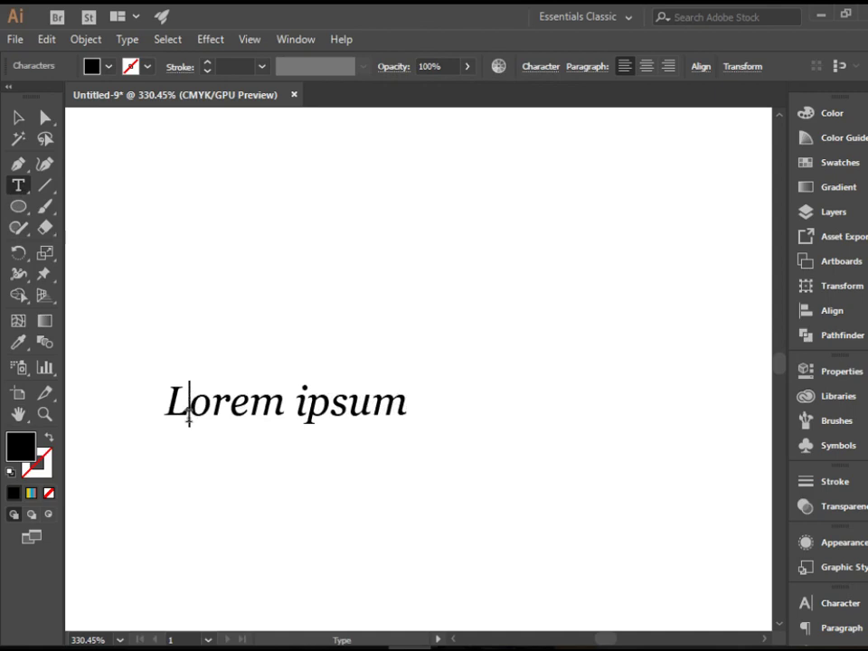
pyautogui.click(536, 68)
pyautogui.click(442, 194)
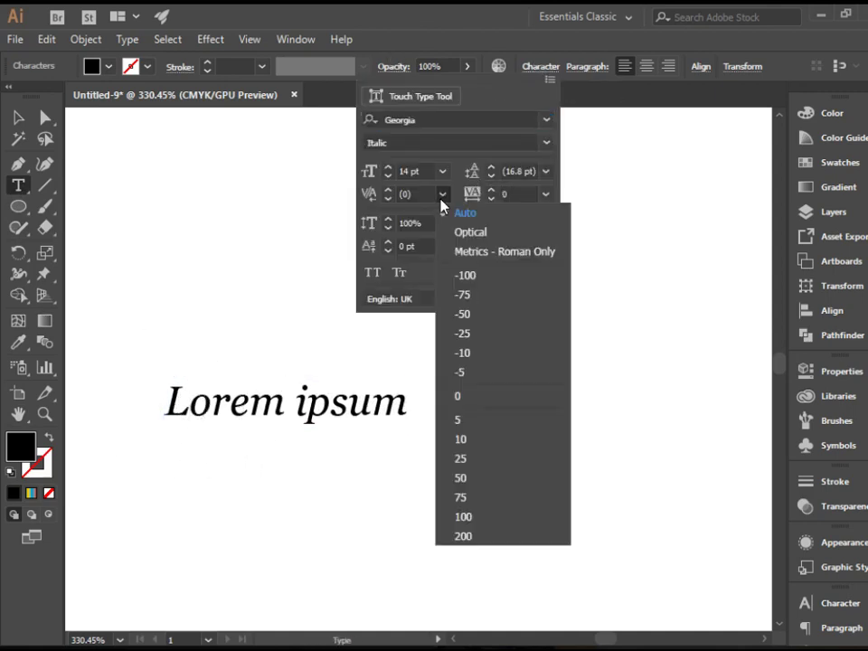
pyautogui.click(465, 517)
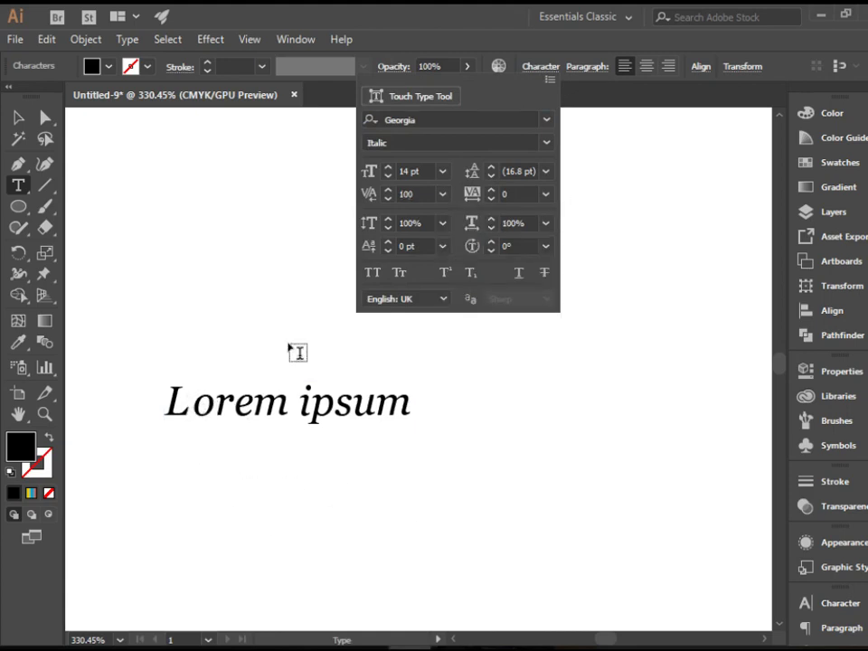
pyautogui.click(408, 404)
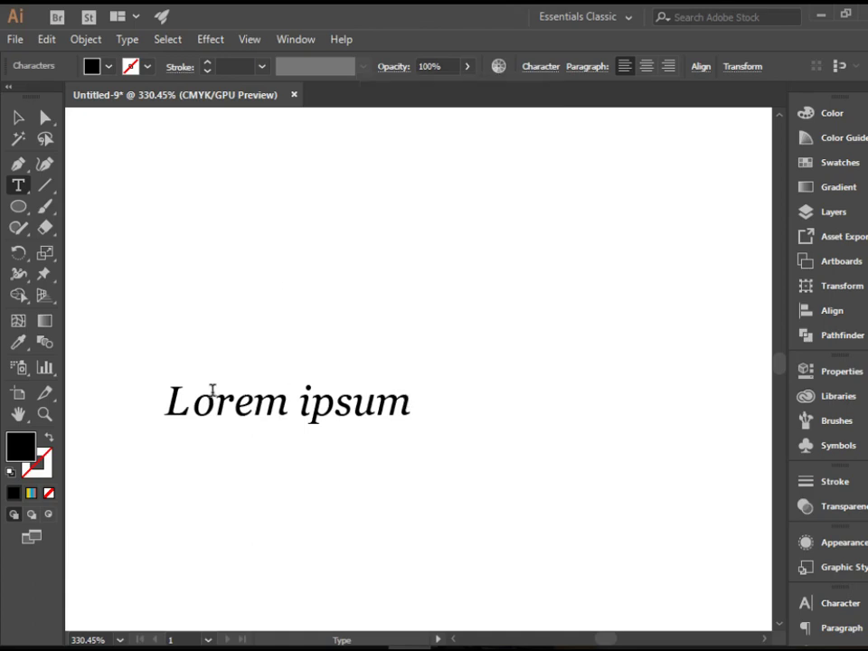
pyautogui.moveTo(168, 400); pyautogui.dragTo(420, 417)
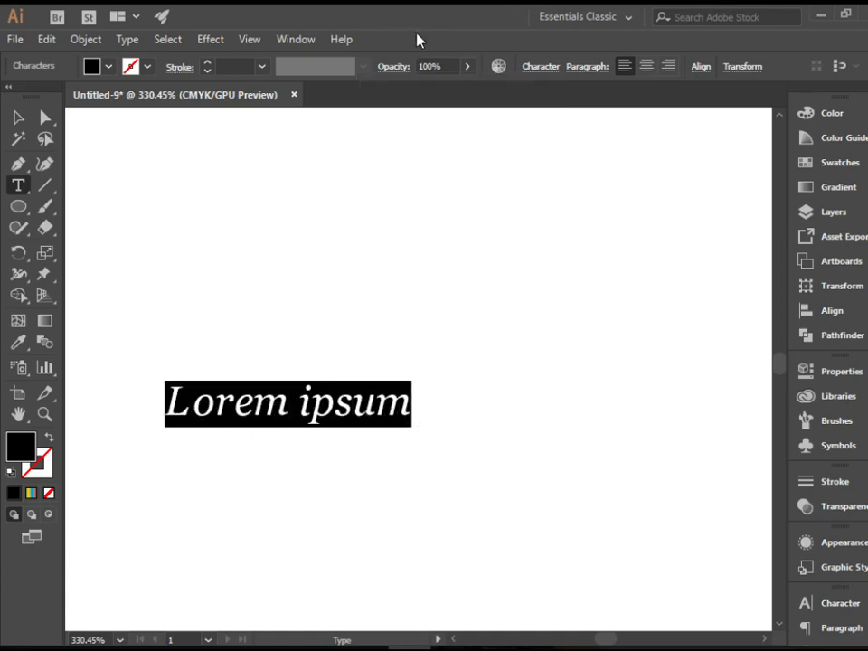
# Step: Detach the Character/Paragraph panel group so it floats beside the text, showing the Character tab
pyautogui.click(532, 72)
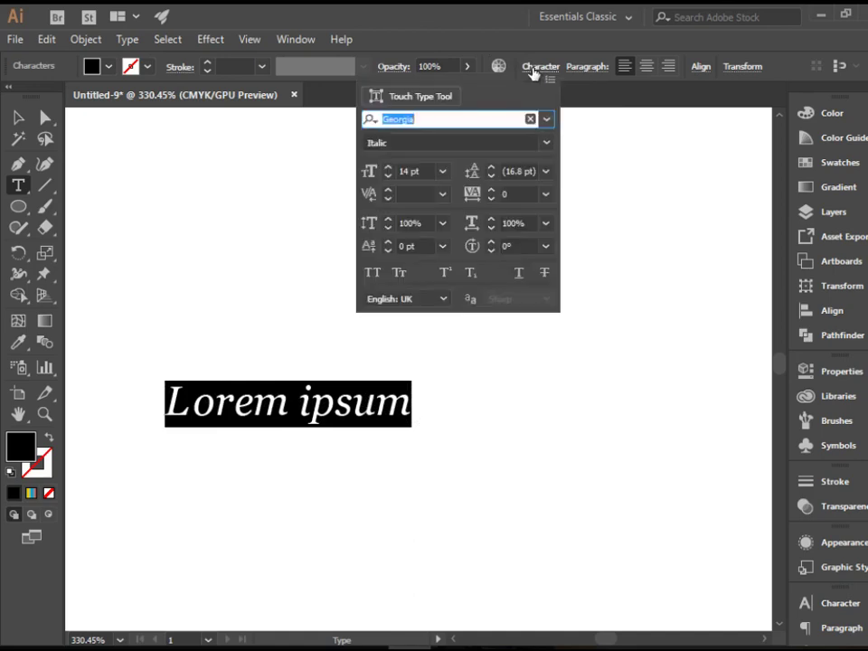
pyautogui.click(533, 72)
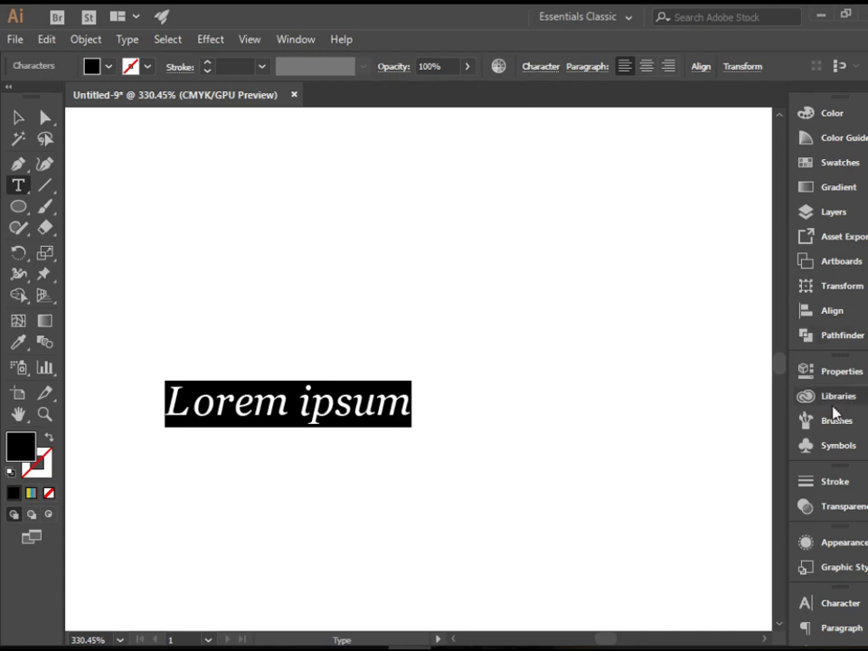
pyautogui.click(843, 605)
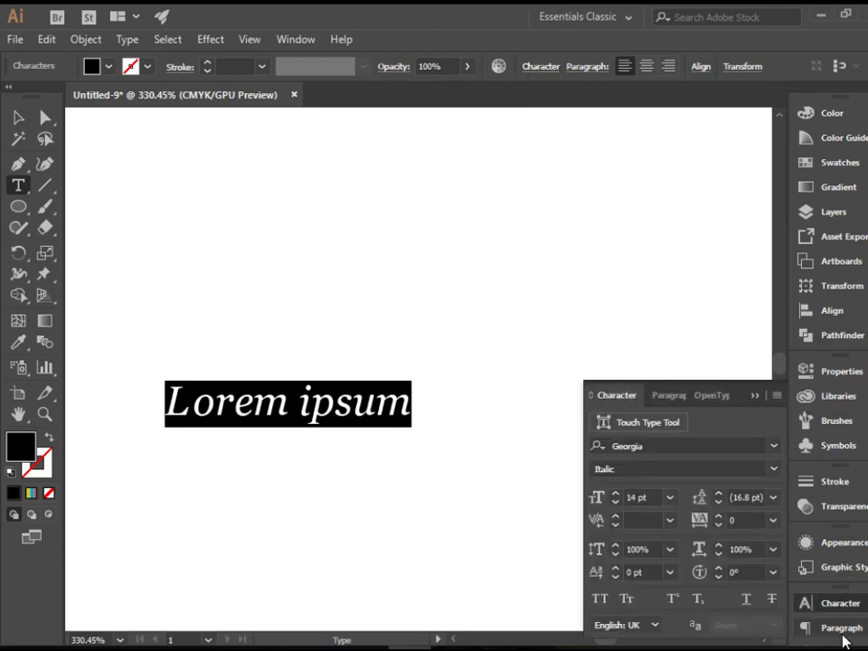
pyautogui.click(843, 627)
pyautogui.moveTo(847, 594); pyautogui.dragTo(536, 147)
pyautogui.click(690, 193)
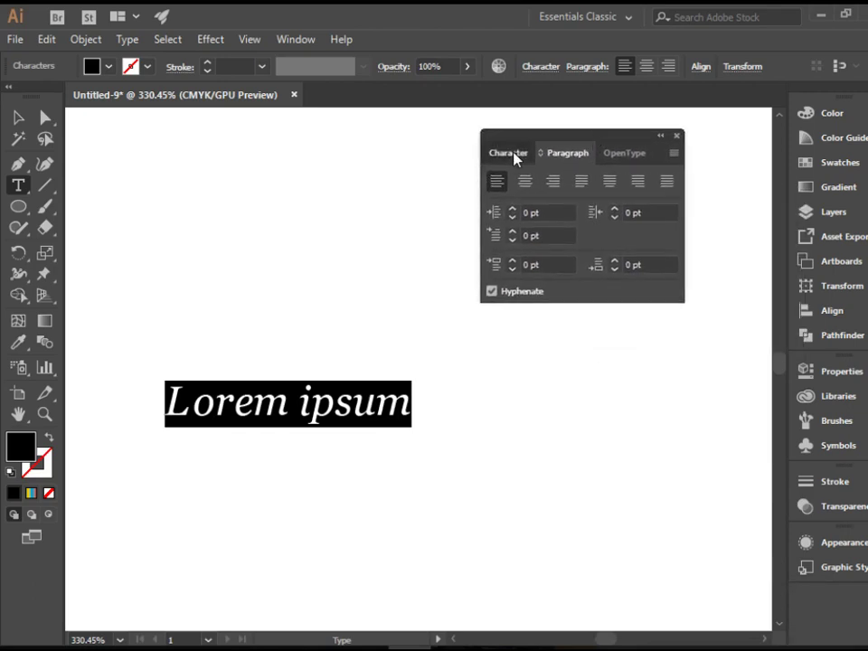
pyautogui.click(511, 153)
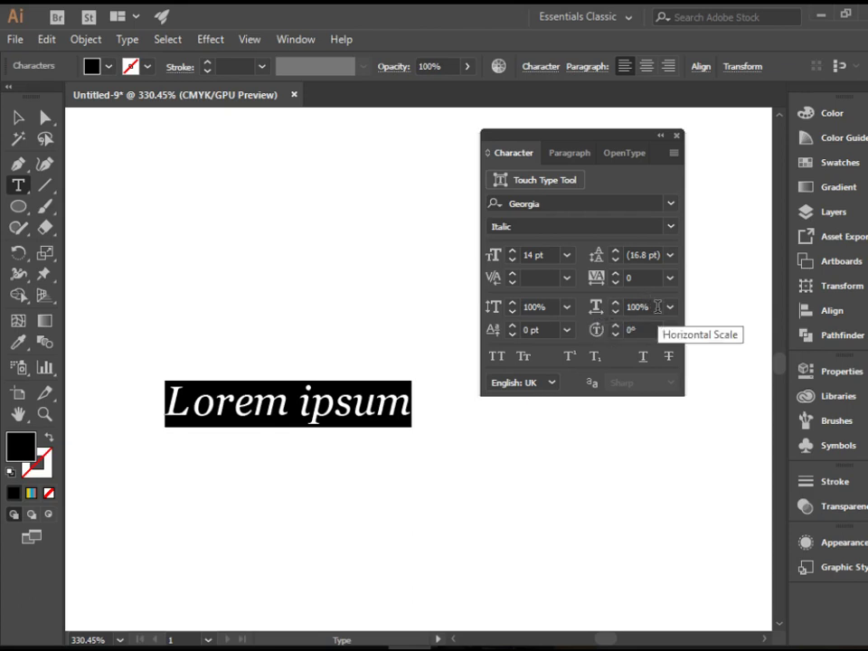
# Step: Try a 150% vertical scale on the heading, then reset it to 100%
pyautogui.click(549, 306)
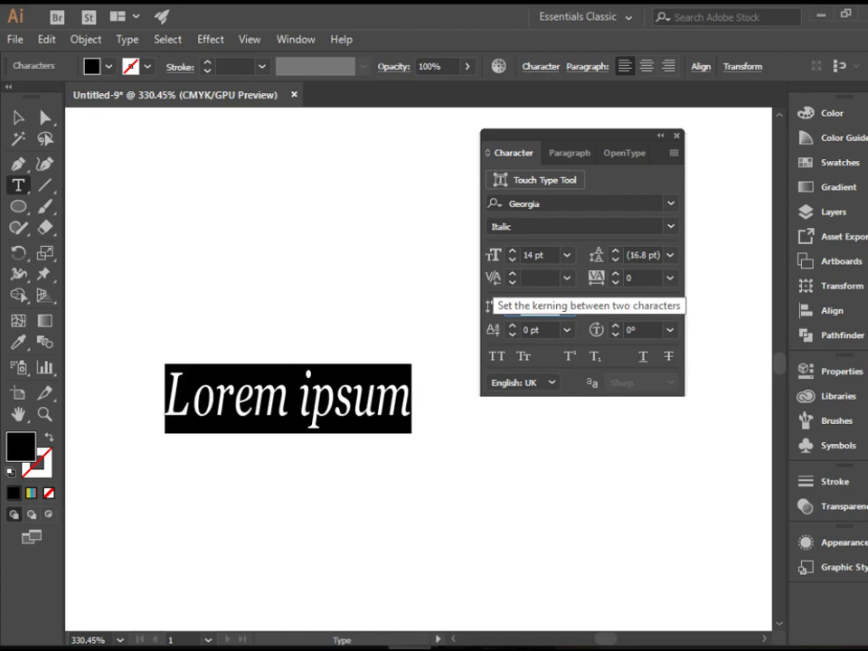
pyautogui.write('150')
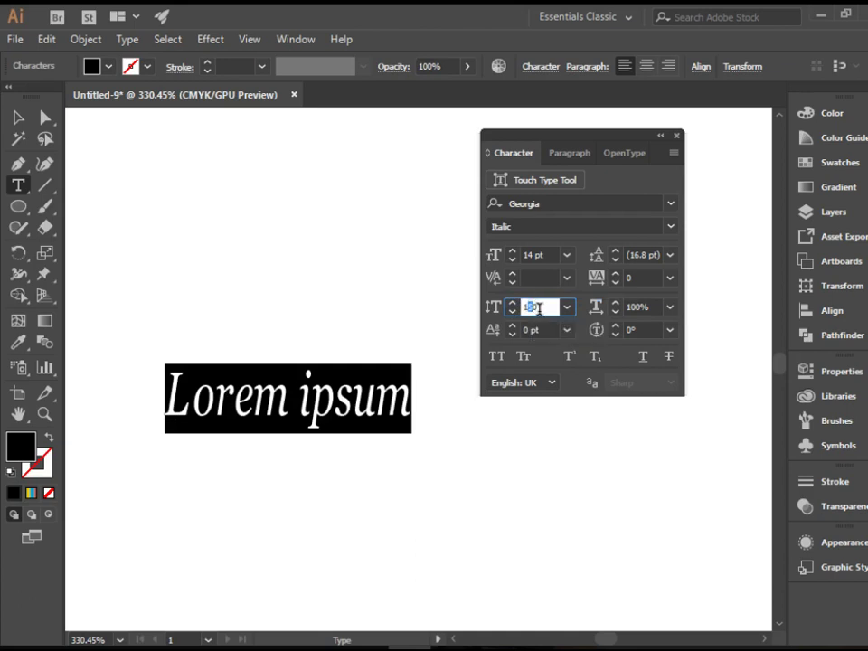
pyautogui.write('0')
pyautogui.press('Return')
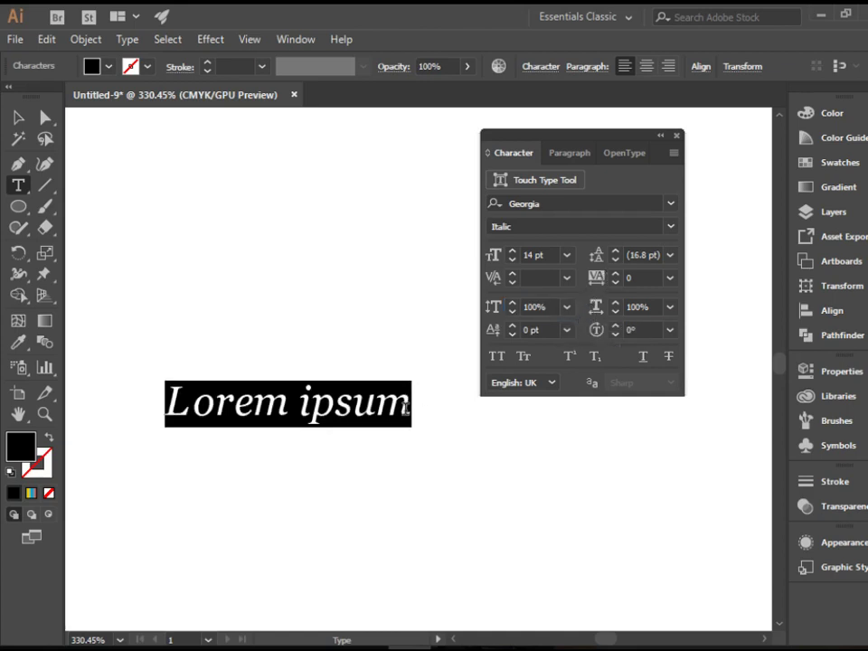
pyautogui.press('Right')
# Step: Add a second line reading 'this is a paragraph' below the heading
pyautogui.press('Return')
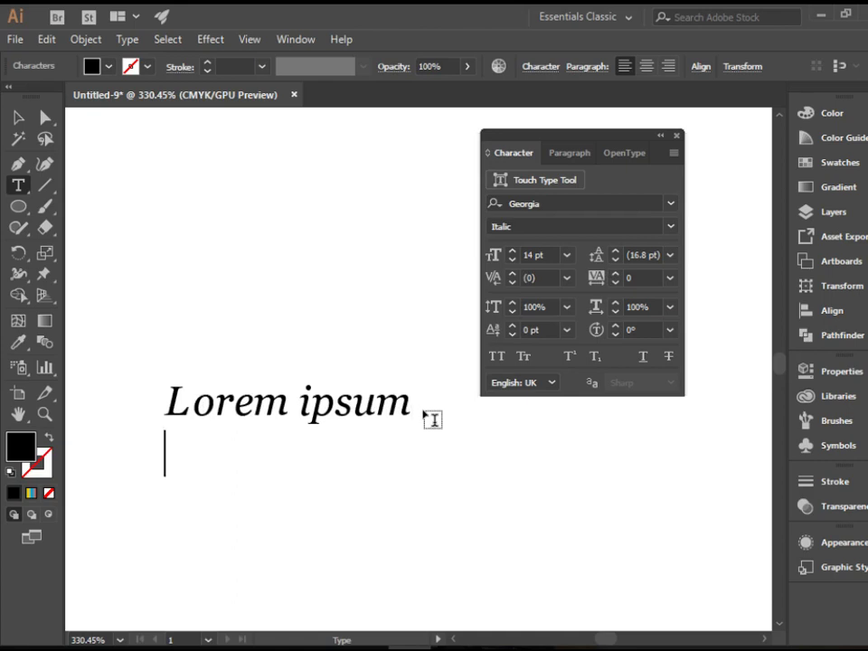
pyautogui.write('this  is a paragraph')
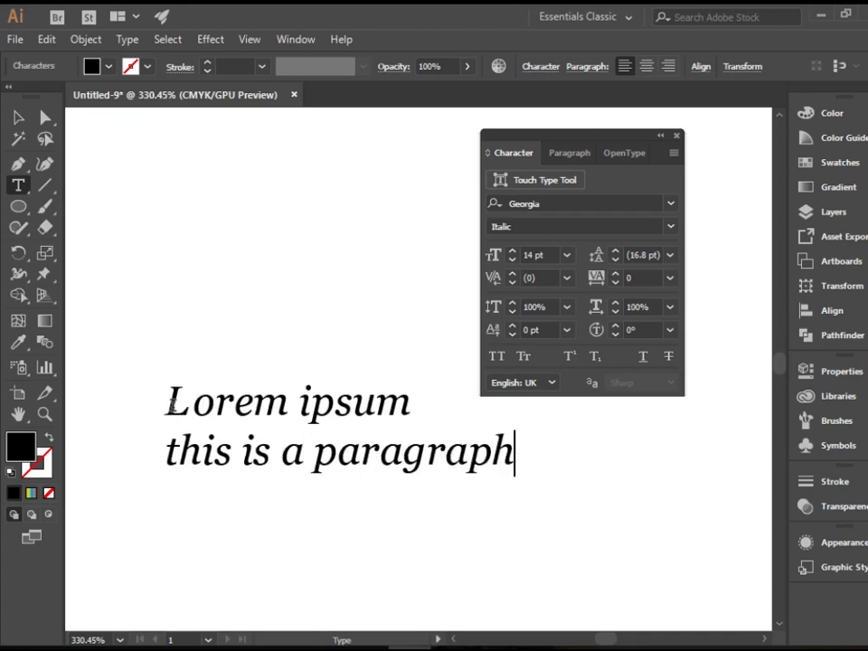
# Step: Select both lines and set their leading to 14 pt
pyautogui.moveTo(170, 404); pyautogui.dragTo(562, 467)
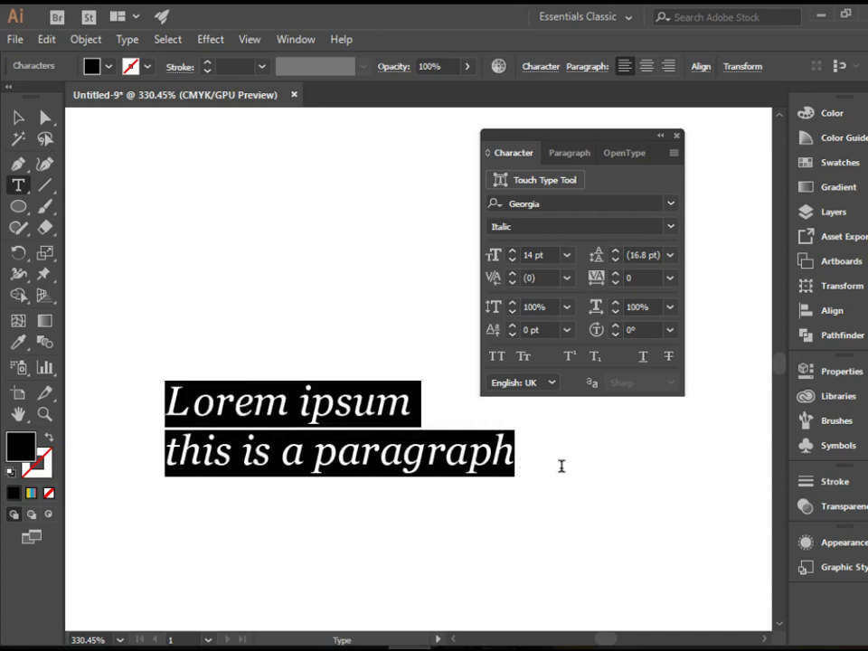
pyautogui.click(602, 256)
pyautogui.click(670, 256)
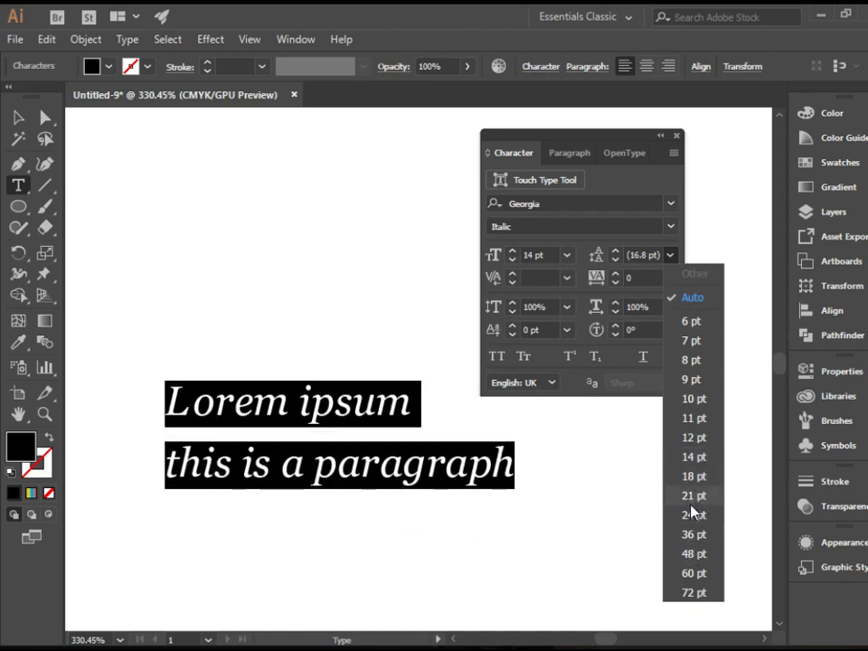
pyautogui.click(694, 457)
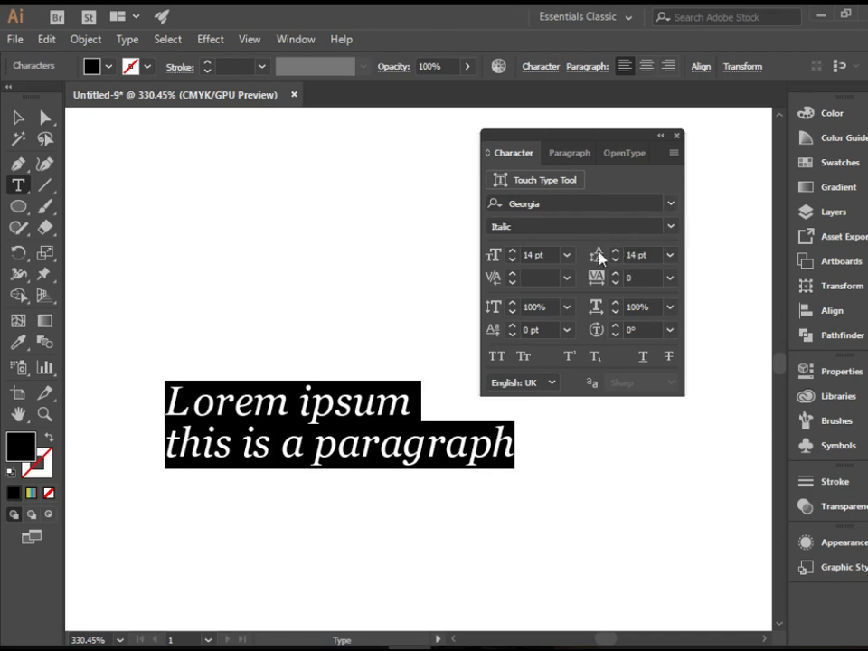
pyautogui.click(554, 328)
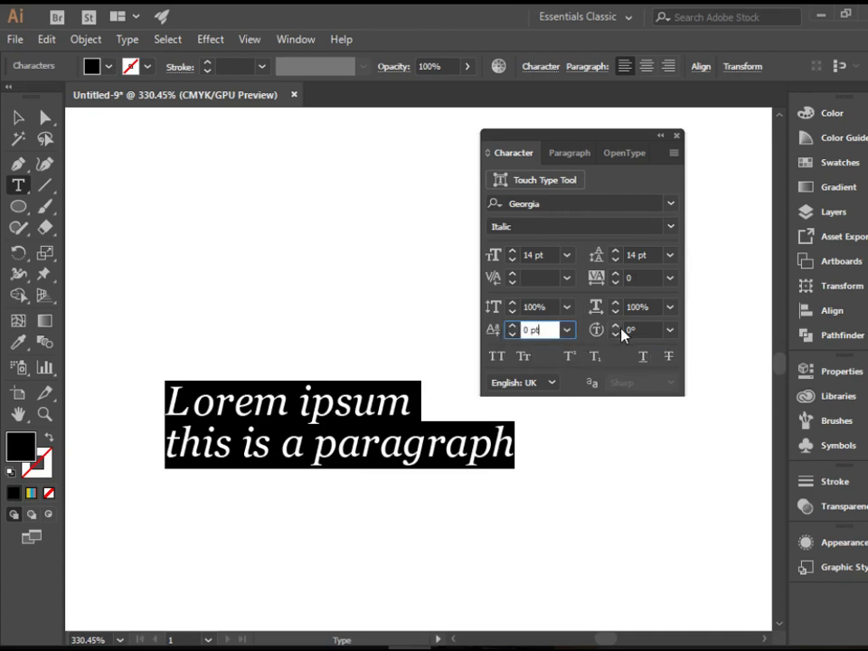
pyautogui.click(670, 330)
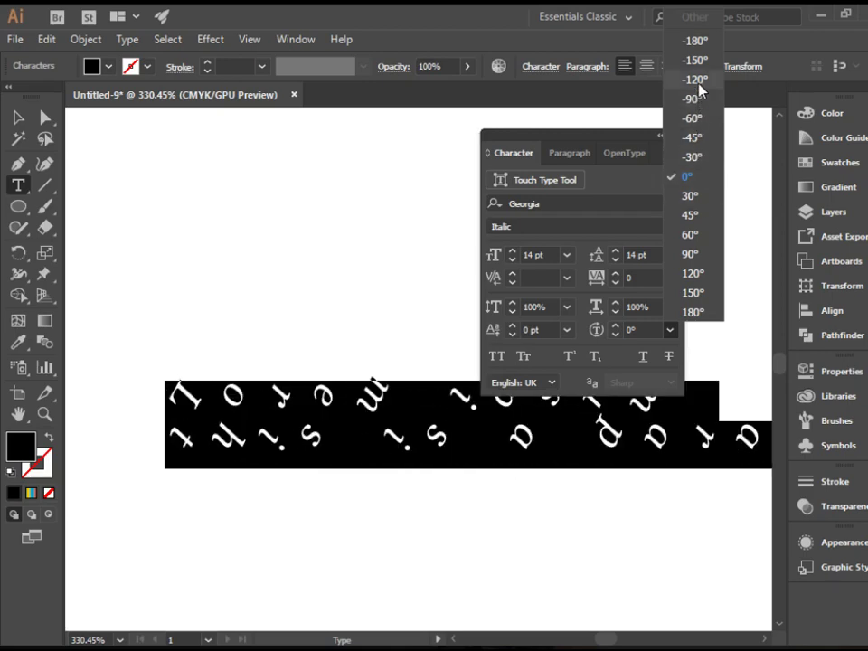
pyautogui.click(616, 354)
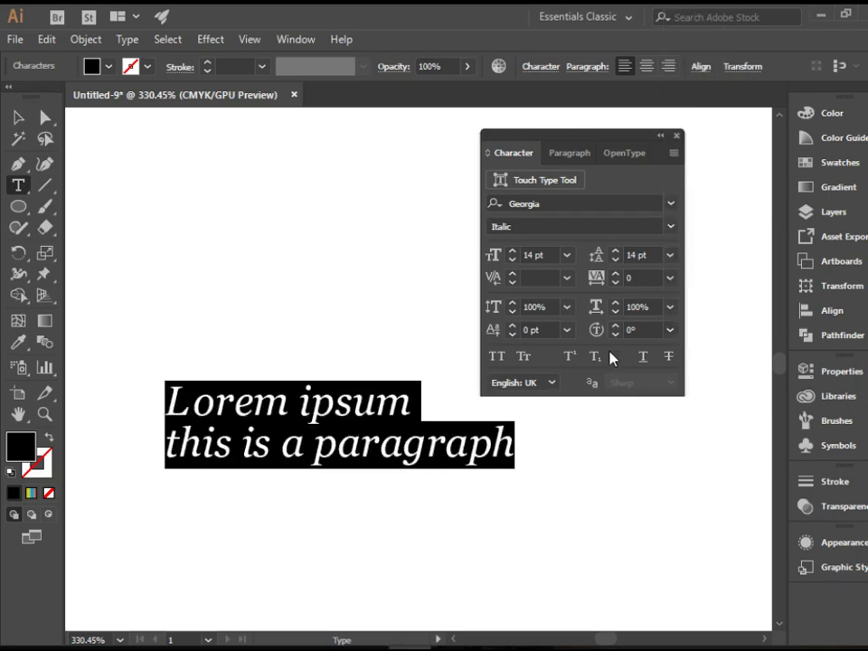
pyautogui.click(452, 448)
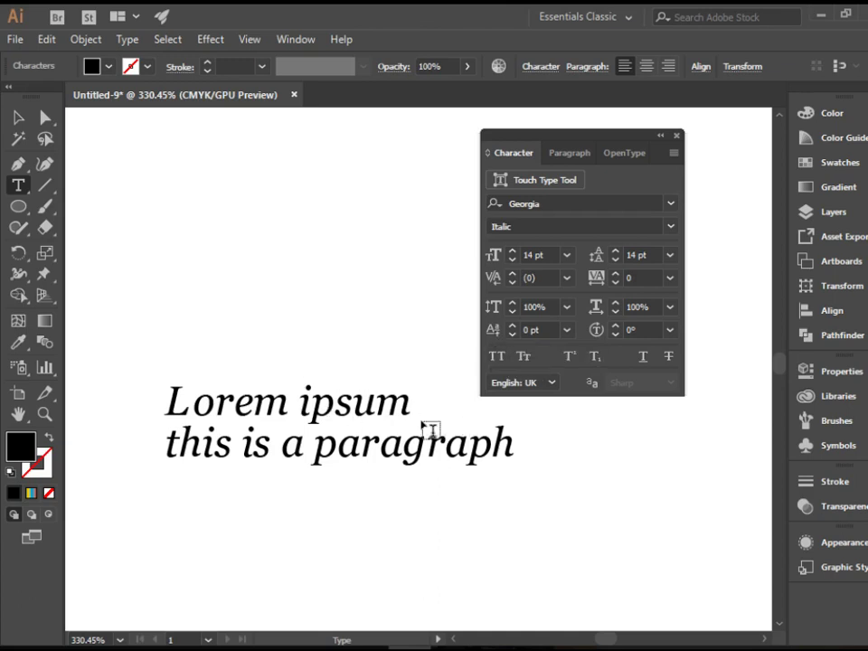
pyautogui.moveTo(408, 405); pyautogui.dragTo(375, 404)
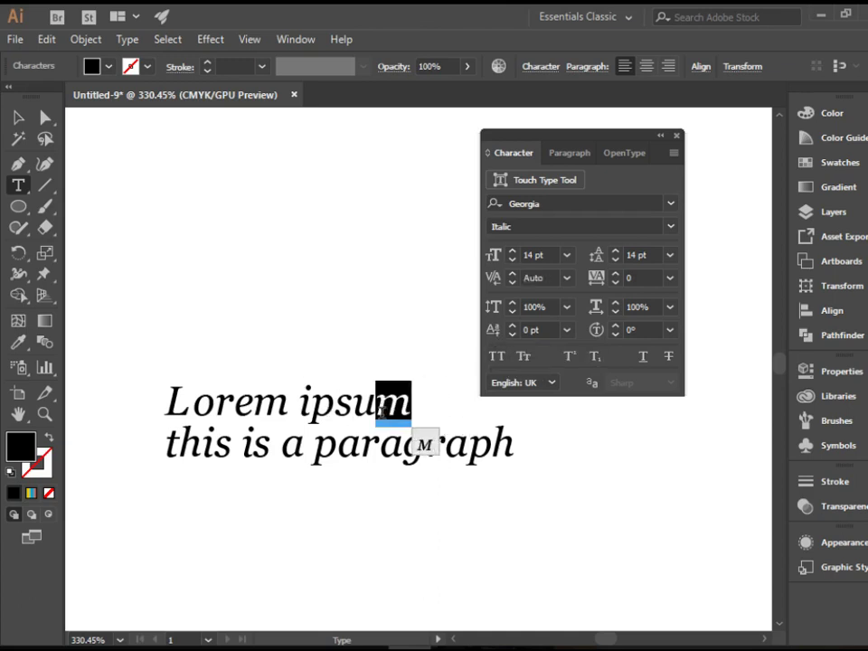
pyautogui.click(567, 330)
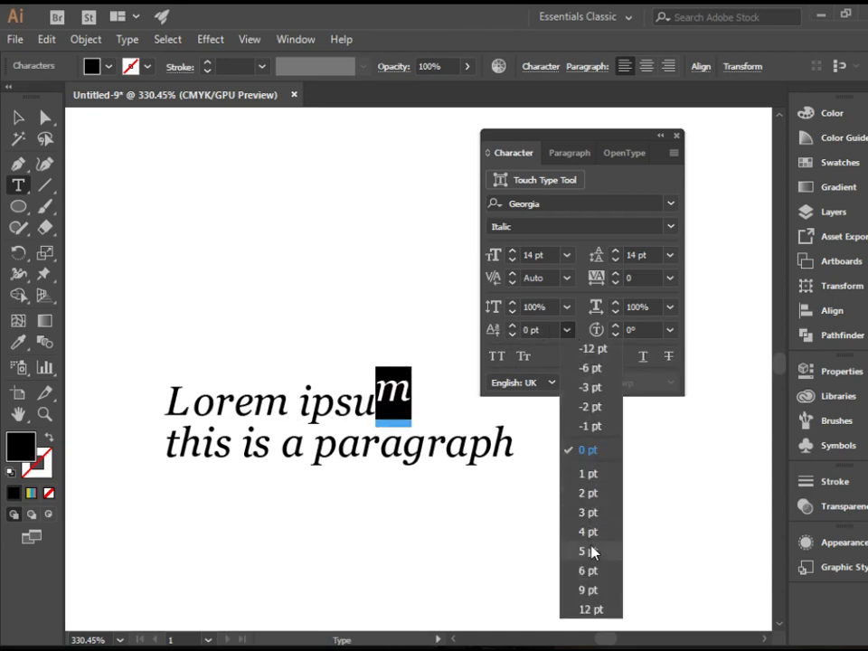
pyautogui.click(587, 349)
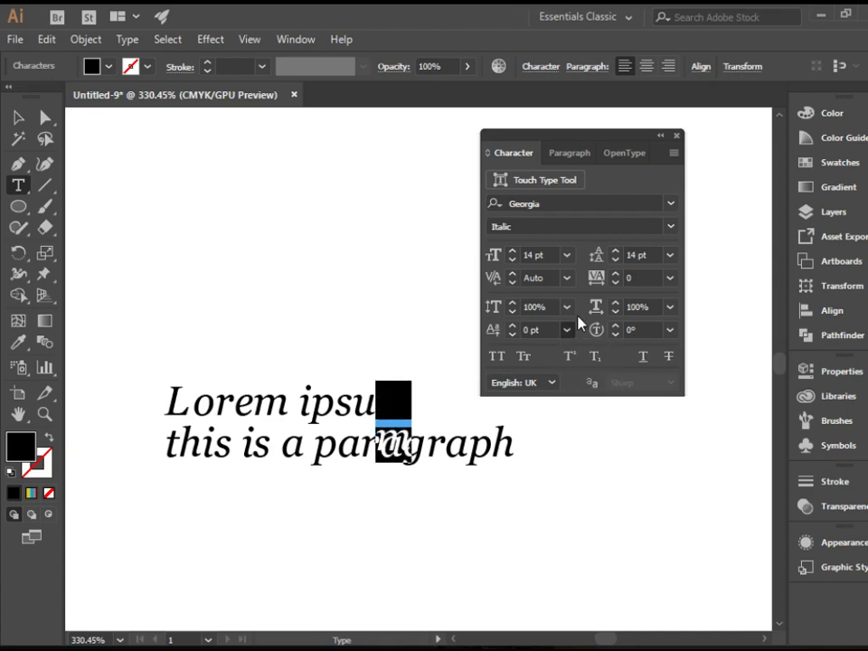
pyautogui.click(407, 397)
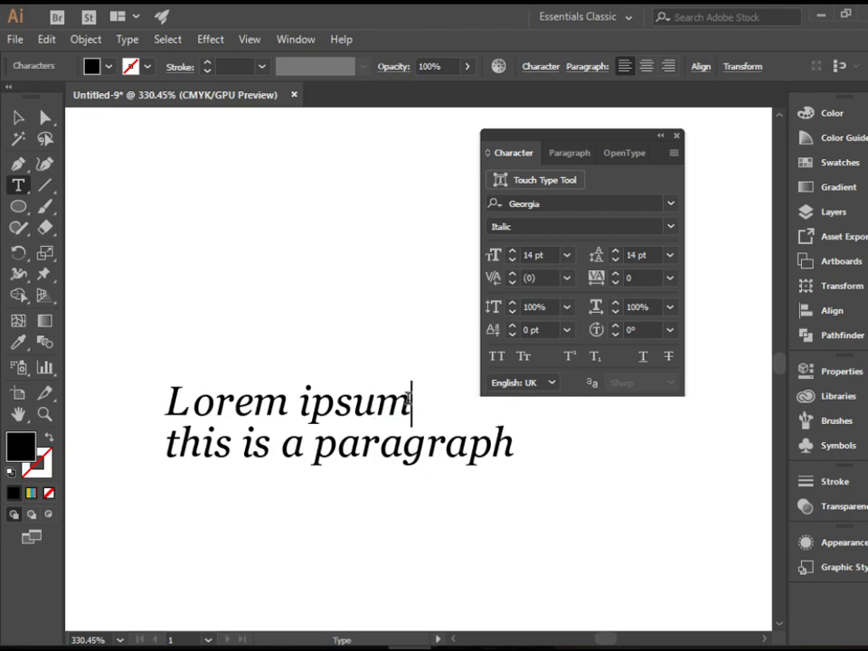
pyautogui.moveTo(409, 398); pyautogui.dragTo(355, 402)
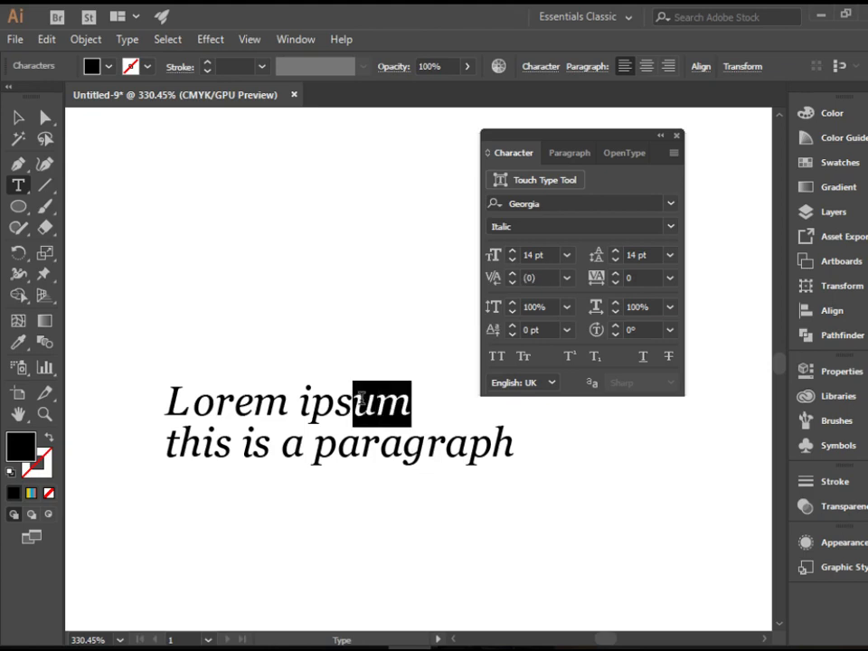
pyautogui.click(376, 404)
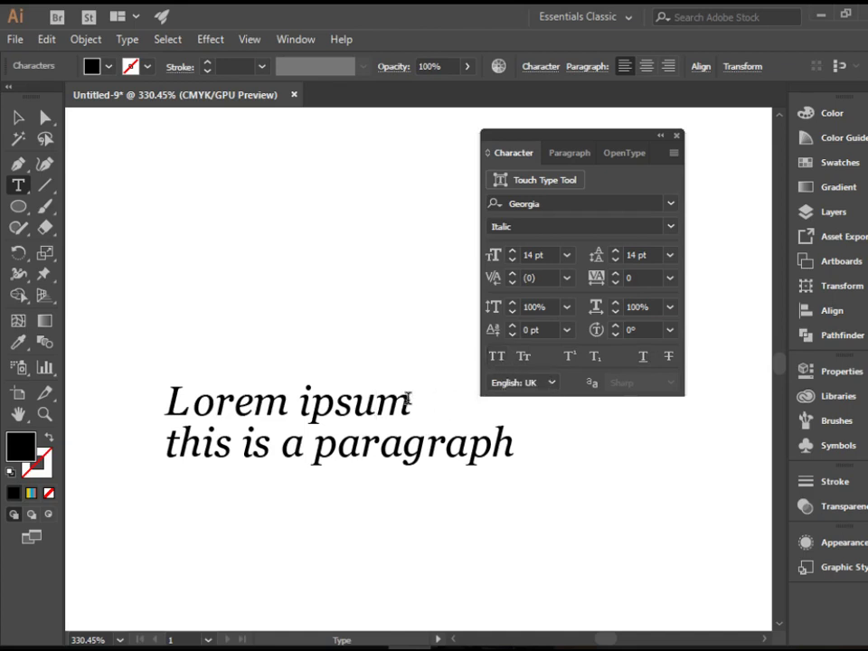
# Step: Set the word 'ipsum' in Small Caps so it shows as IPSUM after Lorem
pyautogui.moveTo(399, 397); pyautogui.dragTo(302, 396)
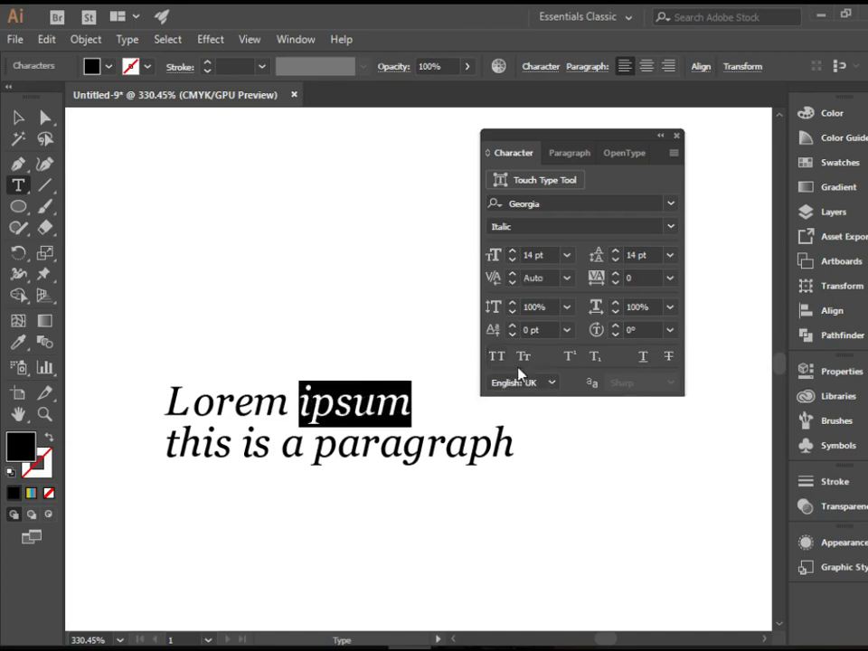
pyautogui.click(496, 356)
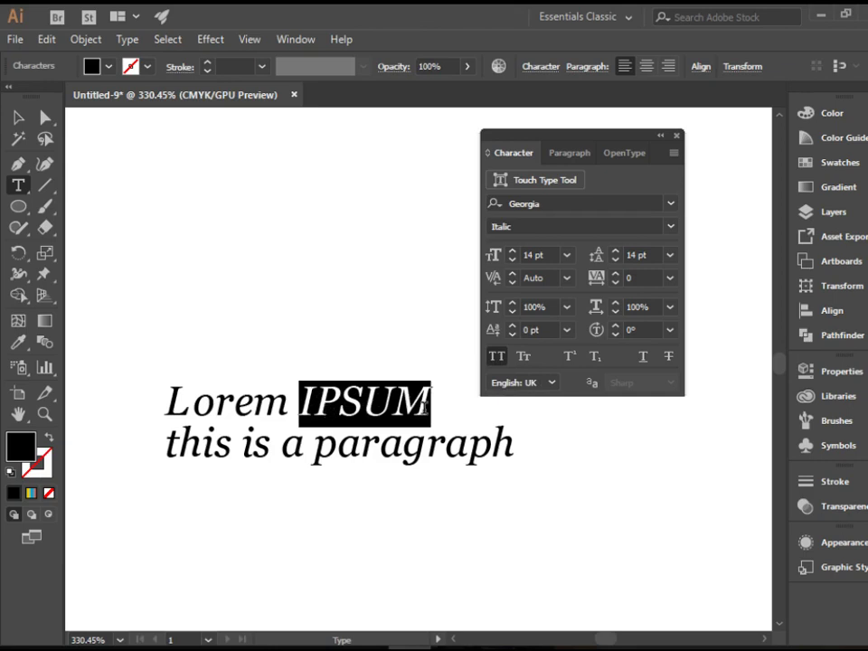
pyautogui.click(524, 356)
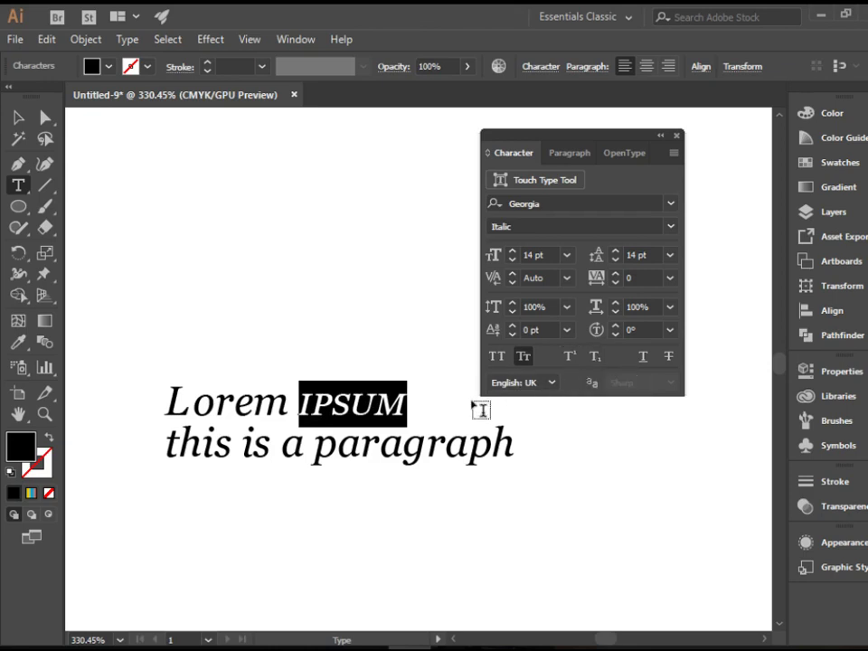
pyautogui.click(380, 405)
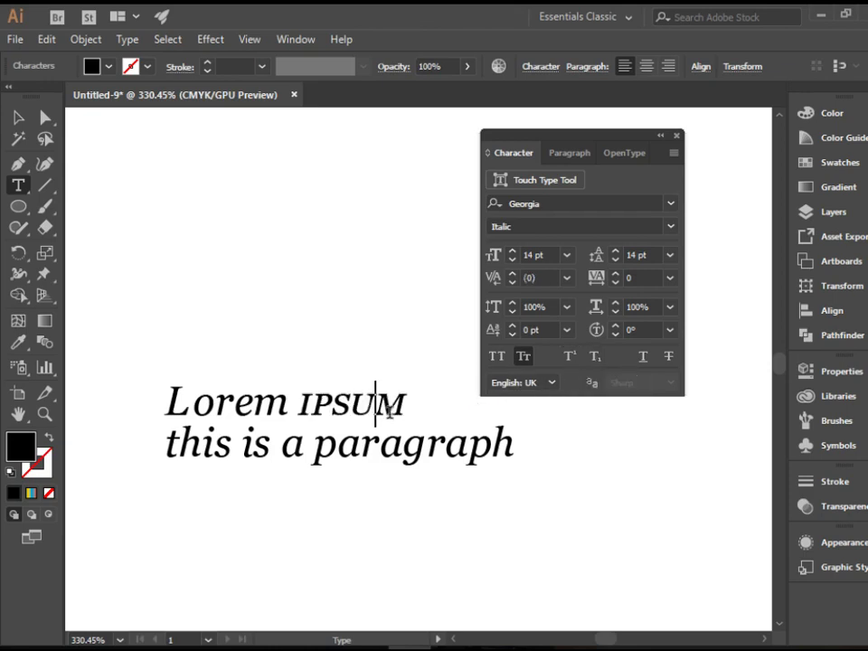
# Step: Add a superscript 2 after the word 'paragraph'
pyautogui.click(512, 447)
pyautogui.write('2')
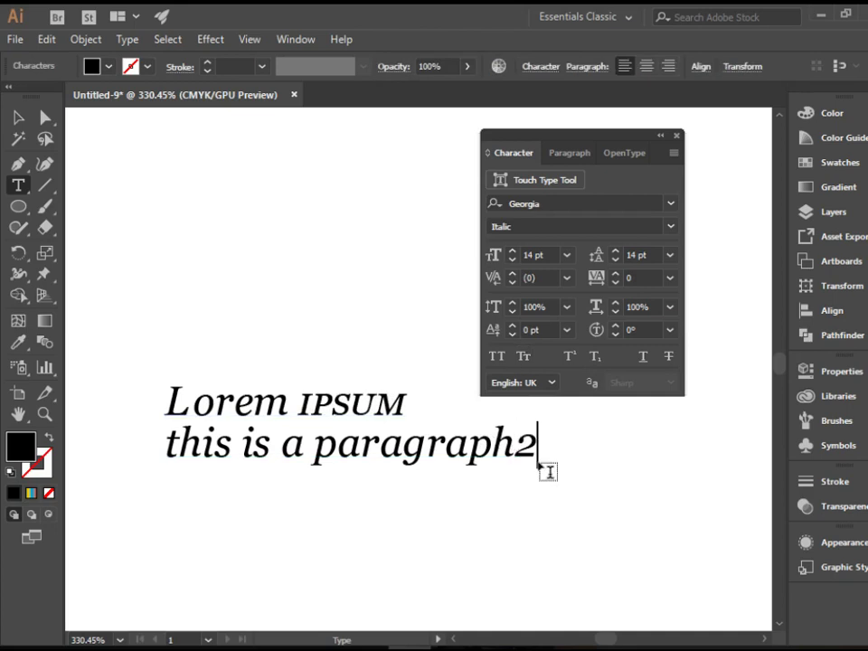
pyautogui.moveTo(534, 446); pyautogui.dragTo(515, 447)
pyautogui.click(571, 357)
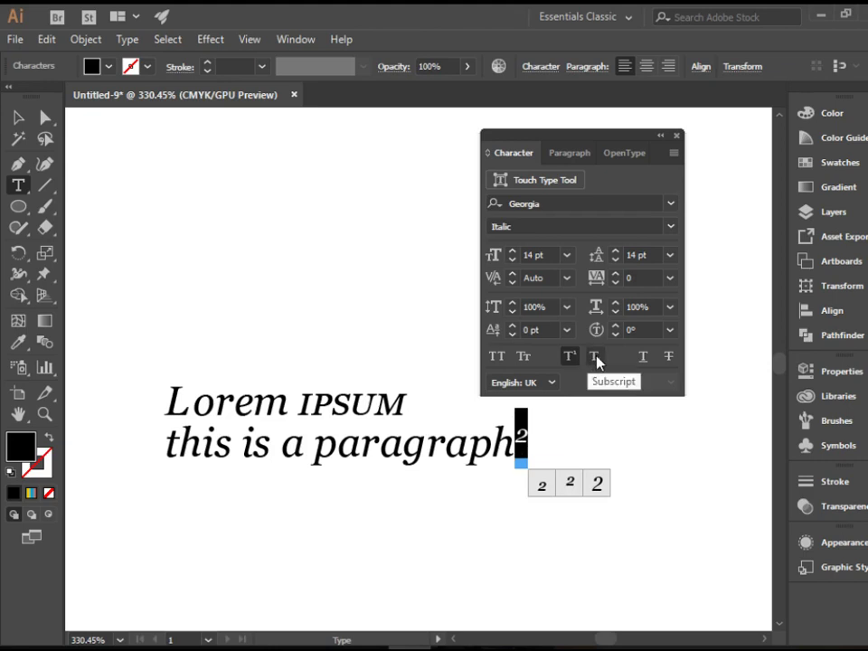
# Step: Replace IPSUM with the letters TM set in subscript
pyautogui.click(402, 404)
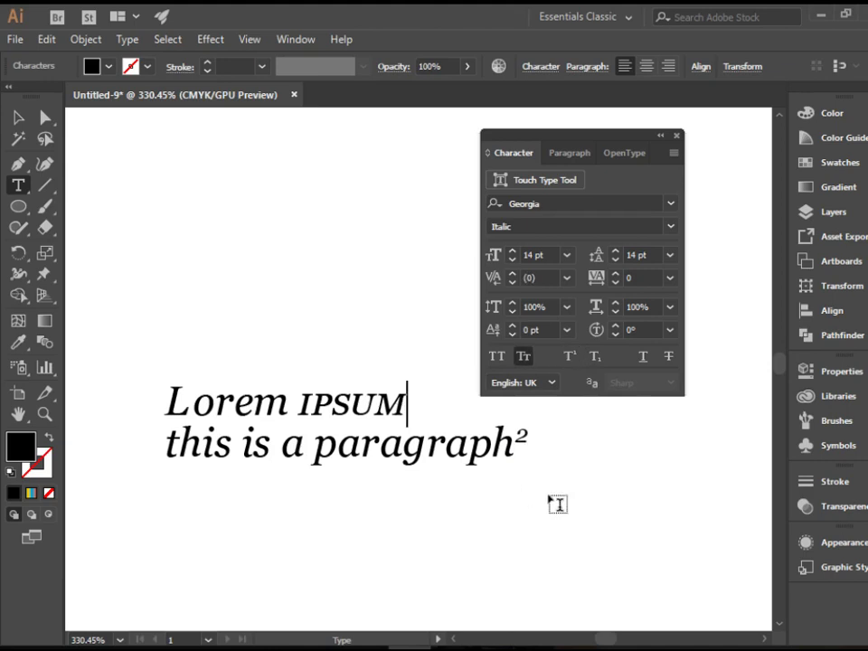
pyautogui.press('BackSpace')
pyautogui.press('BackSpace')
pyautogui.press('BackSpace')
pyautogui.press('BackSpace')
pyautogui.press('BackSpace')
pyautogui.write('t')
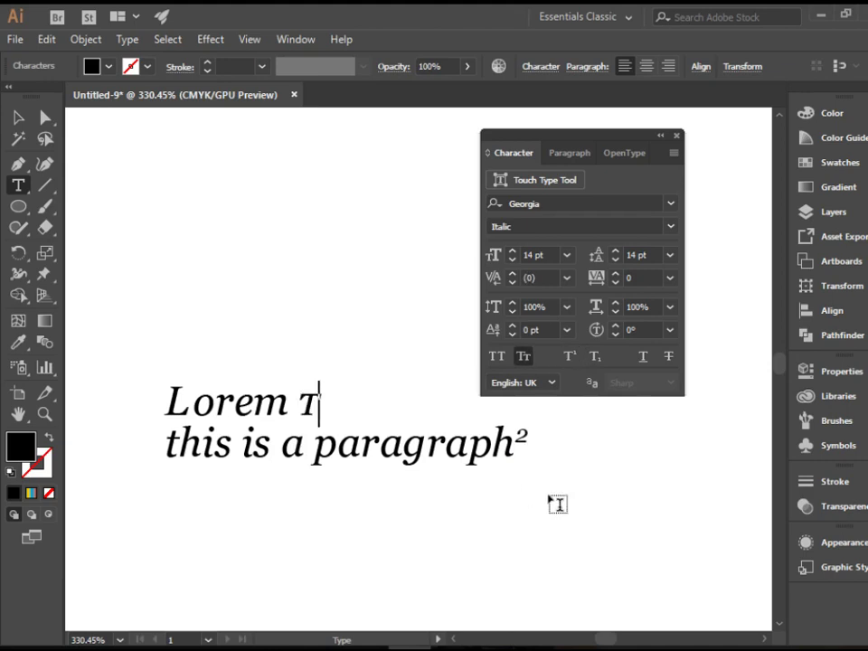
pyautogui.write('m')
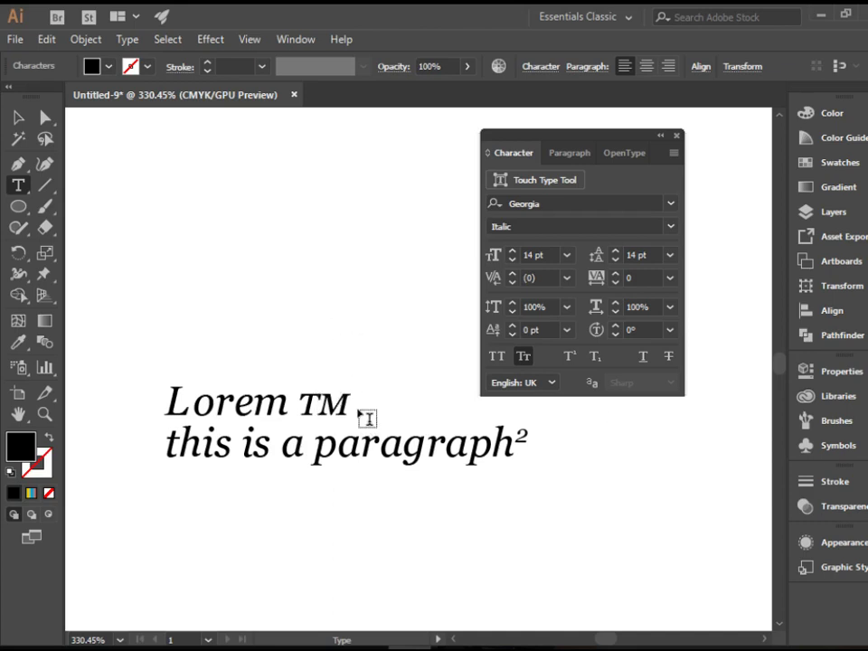
pyautogui.moveTo(353, 404); pyautogui.dragTo(298, 404)
pyautogui.click(594, 357)
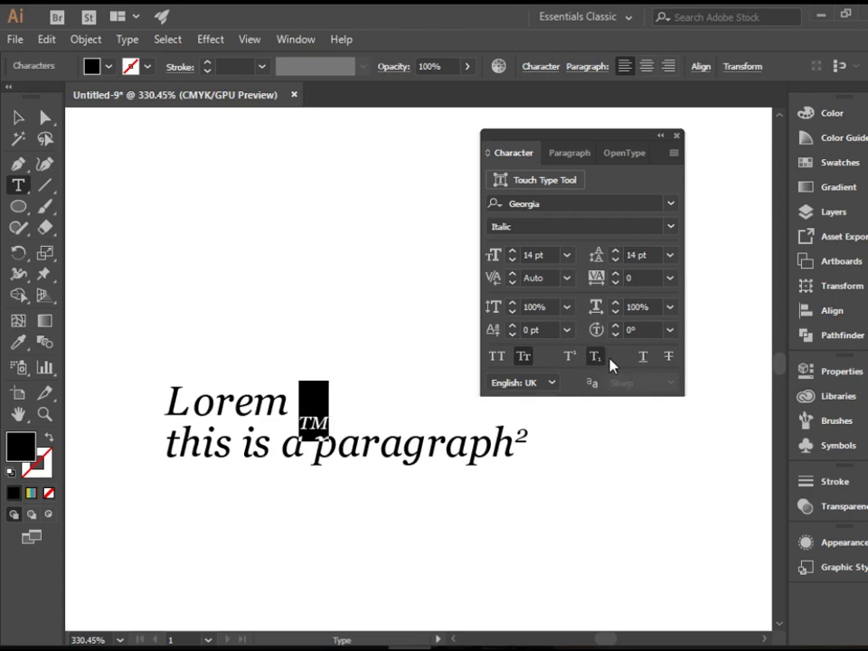
pyautogui.click(446, 443)
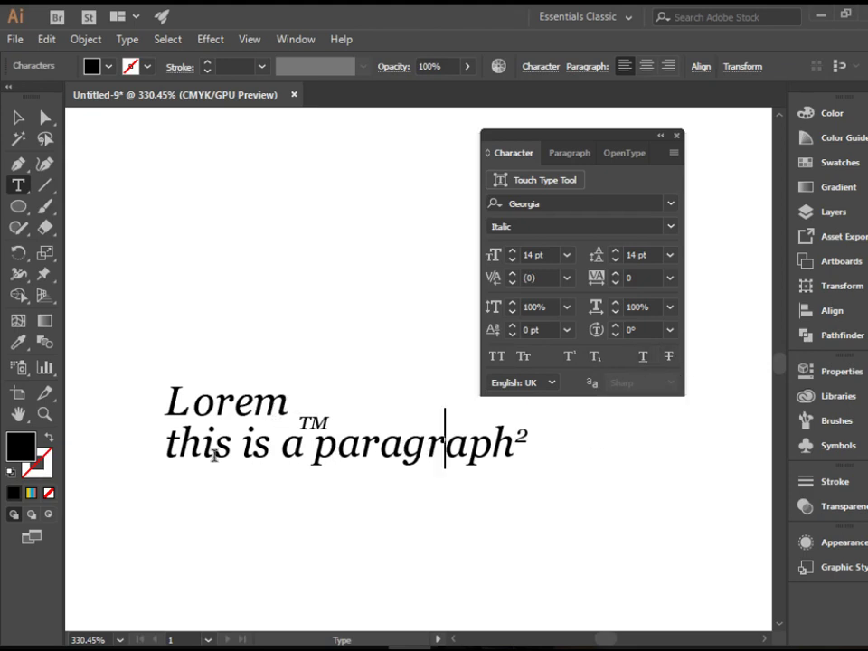
# Step: Underline the word 'Lorem'
pyautogui.moveTo(172, 409); pyautogui.dragTo(286, 398)
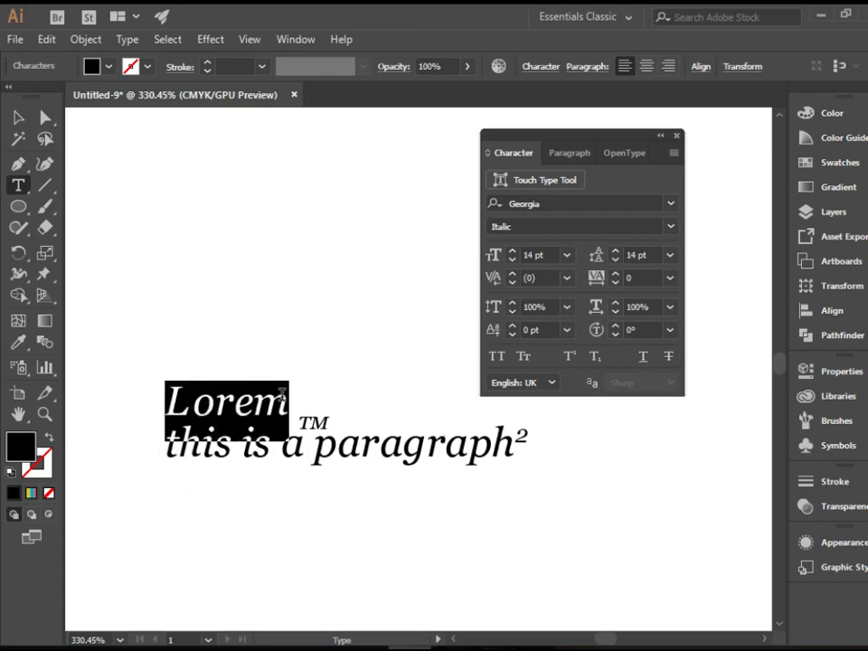
pyautogui.click(642, 357)
pyautogui.click(444, 444)
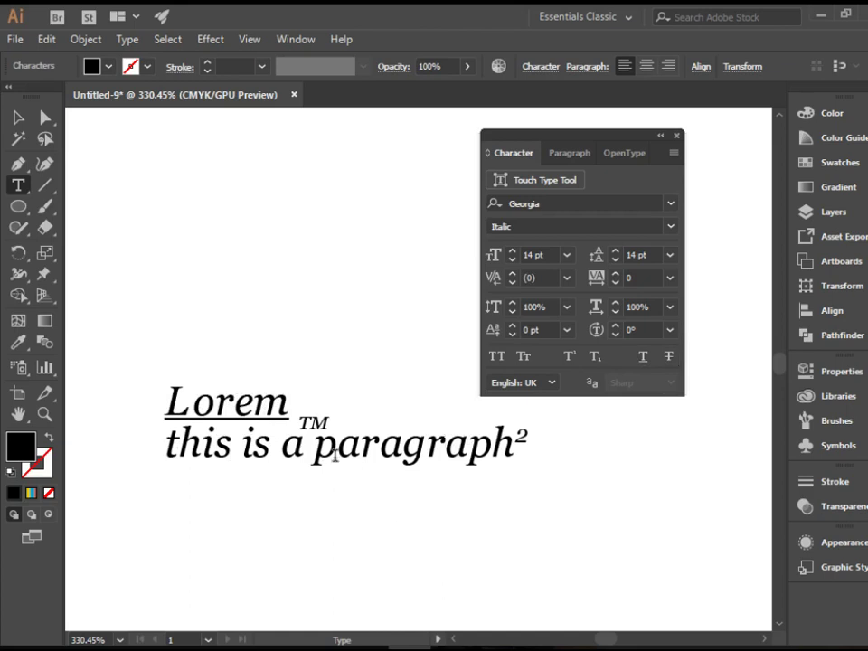
# Step: Strike through the word 'paragraph', leaving the language as English: UK, then select the text object
pyautogui.moveTo(314, 450); pyautogui.dragTo(511, 444)
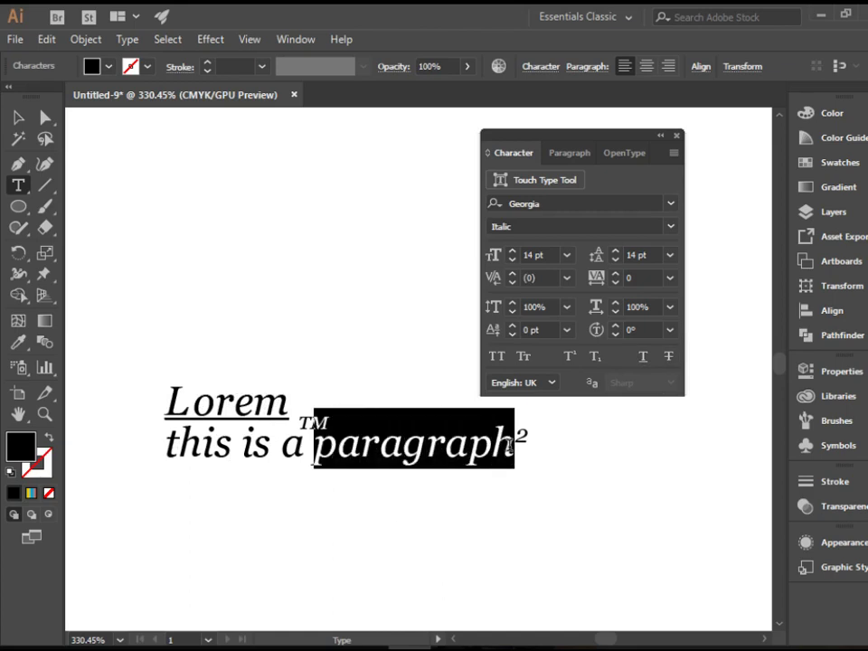
pyautogui.click(674, 360)
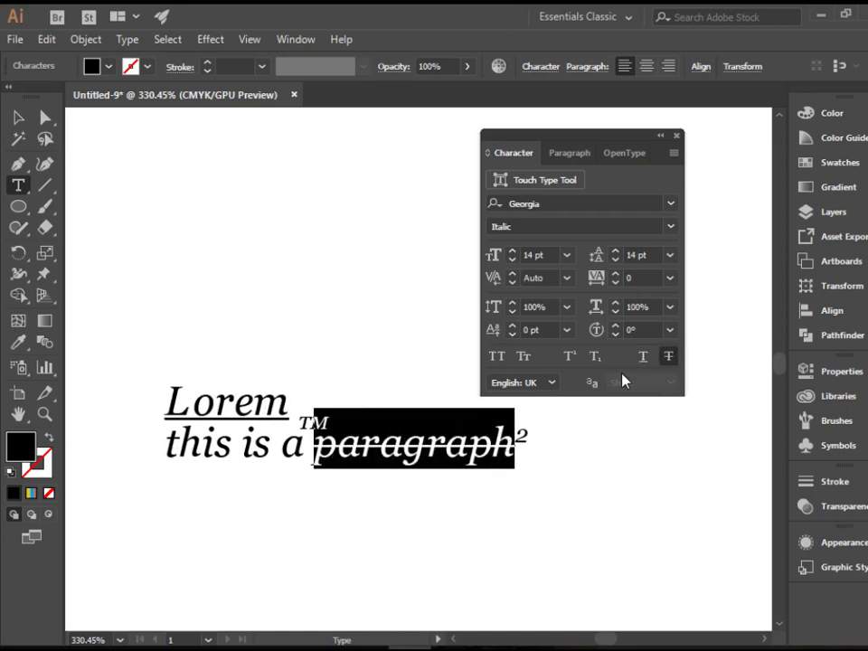
pyautogui.click(547, 387)
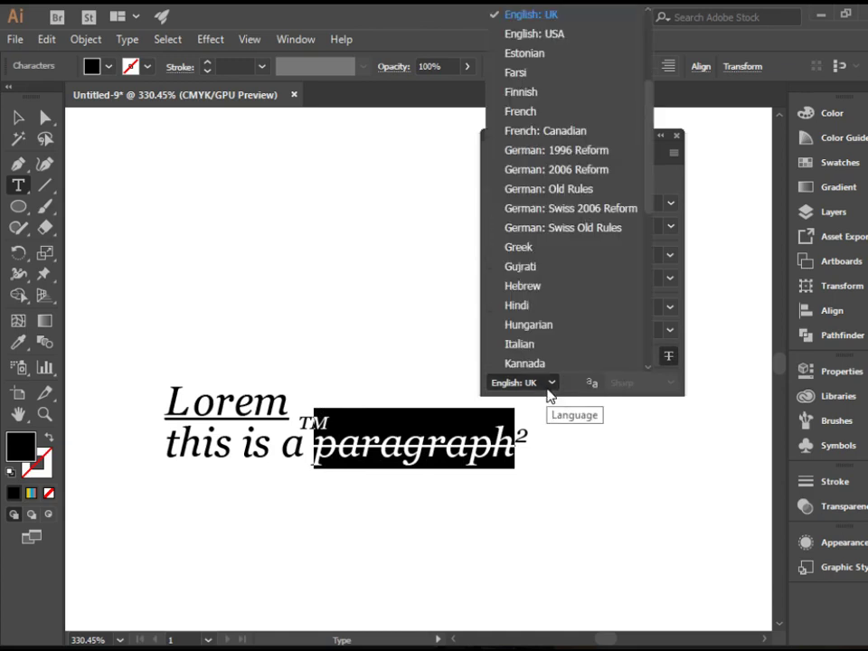
pyautogui.click(568, 387)
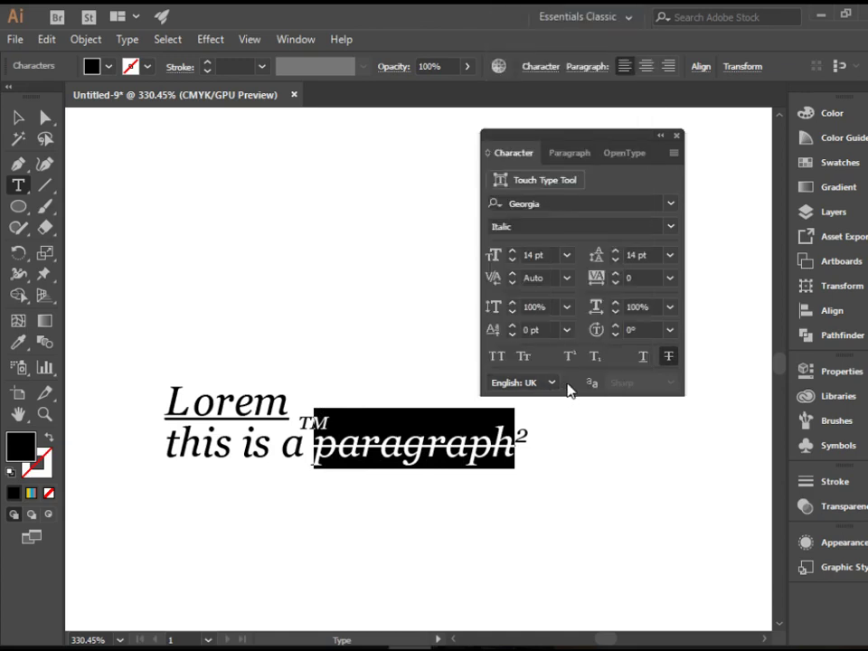
pyautogui.click(488, 431)
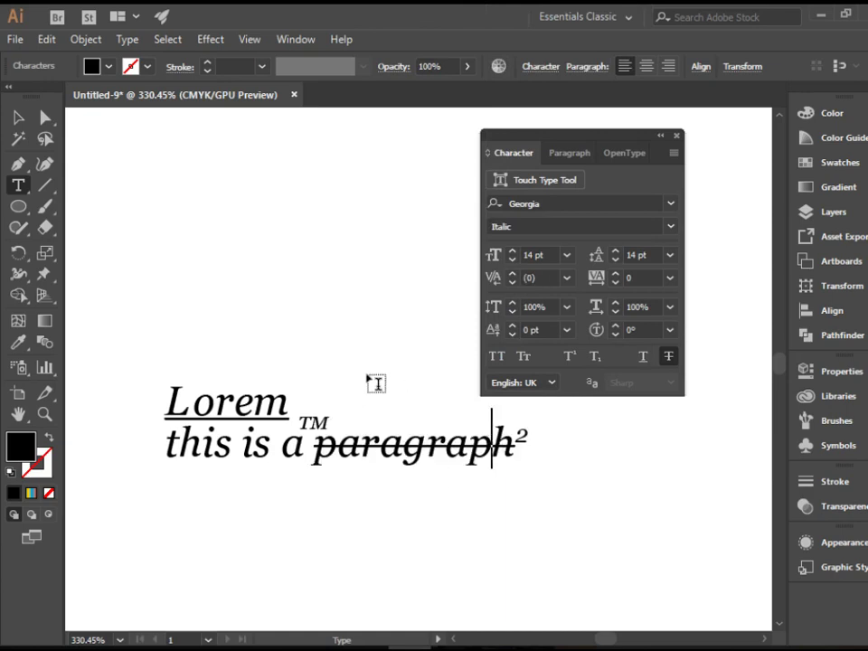
pyautogui.click(17, 117)
# Step: Delete the old text, draw a new area text frame of Lorem ipsum placeholder, and select all its text
pyautogui.press('Delete')
pyautogui.click(18, 184)
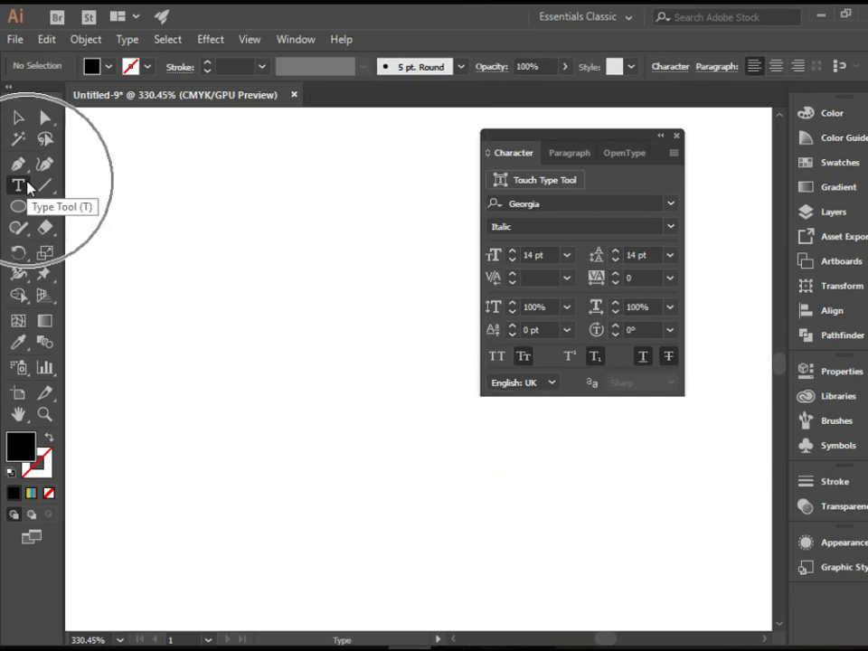
pyautogui.moveTo(131, 201)
pyautogui.mouseDown()
pyautogui.moveTo(325, 314)
pyautogui.moveTo(386, 468)
pyautogui.mouseUp()
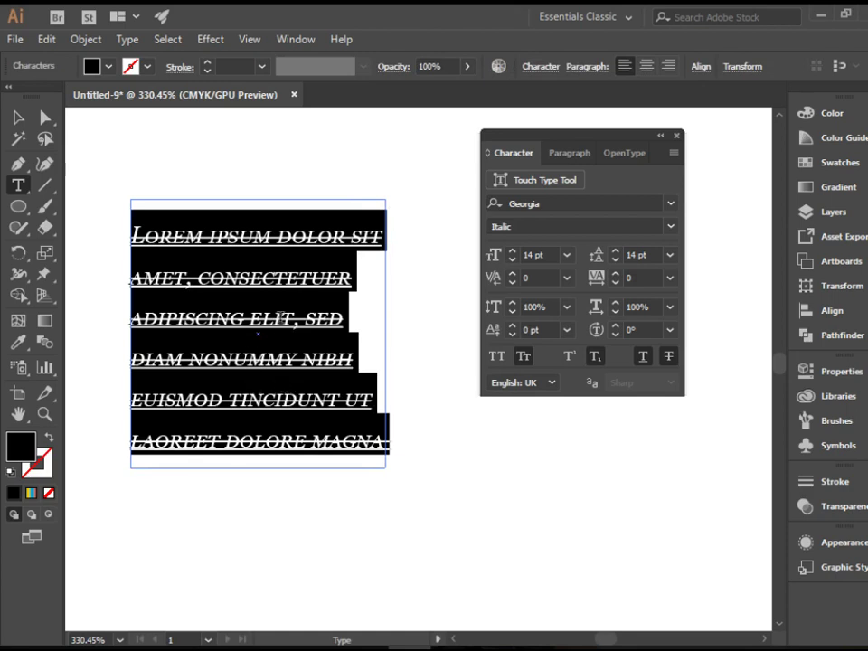
pyautogui.click(301, 359)
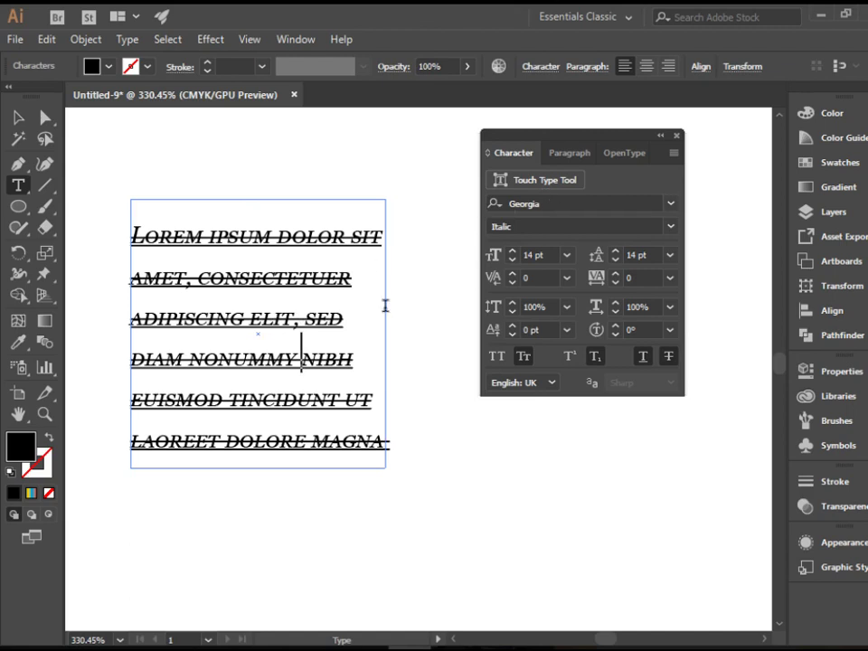
pyautogui.hotkey('ctrl', 'a')
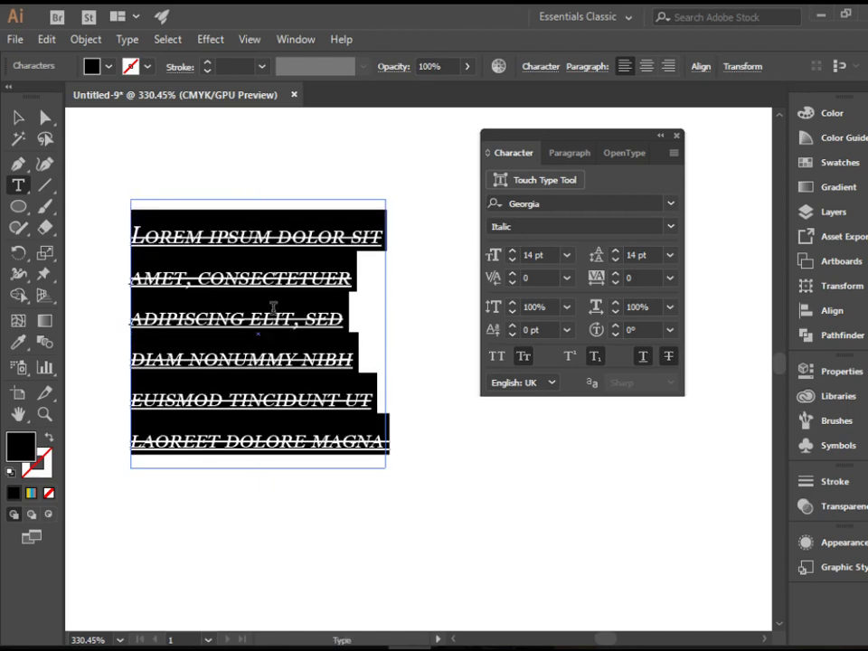
# Step: Reset the Character panel so the selected text becomes plain Myriad Pro Regular 12 pt
pyautogui.click(673, 154)
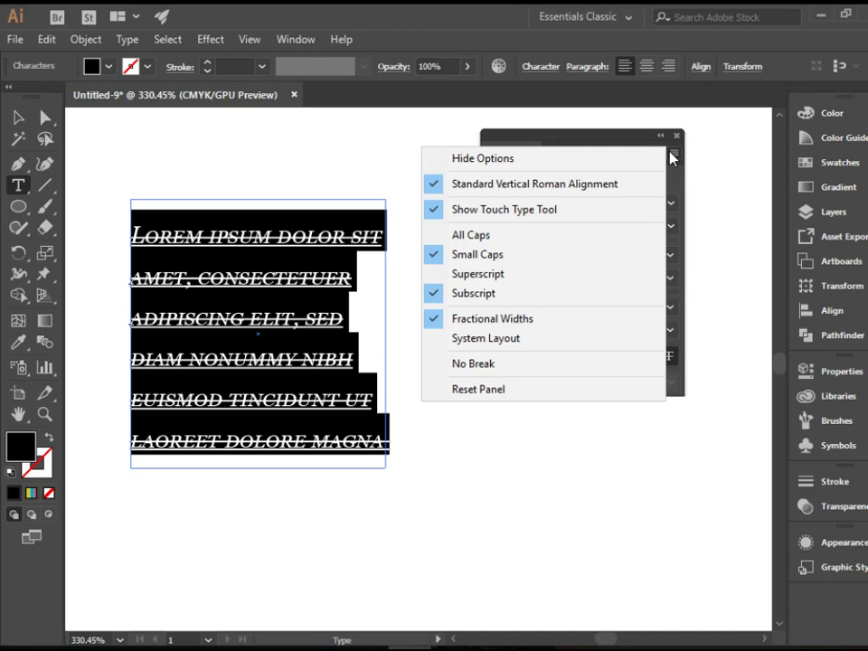
pyautogui.click(671, 159)
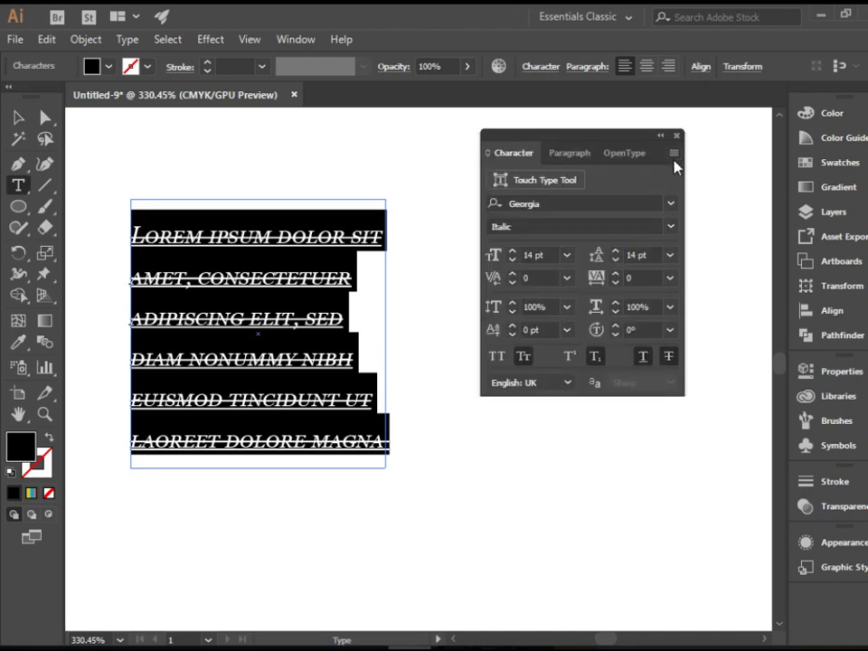
pyautogui.click(675, 160)
pyautogui.click(493, 390)
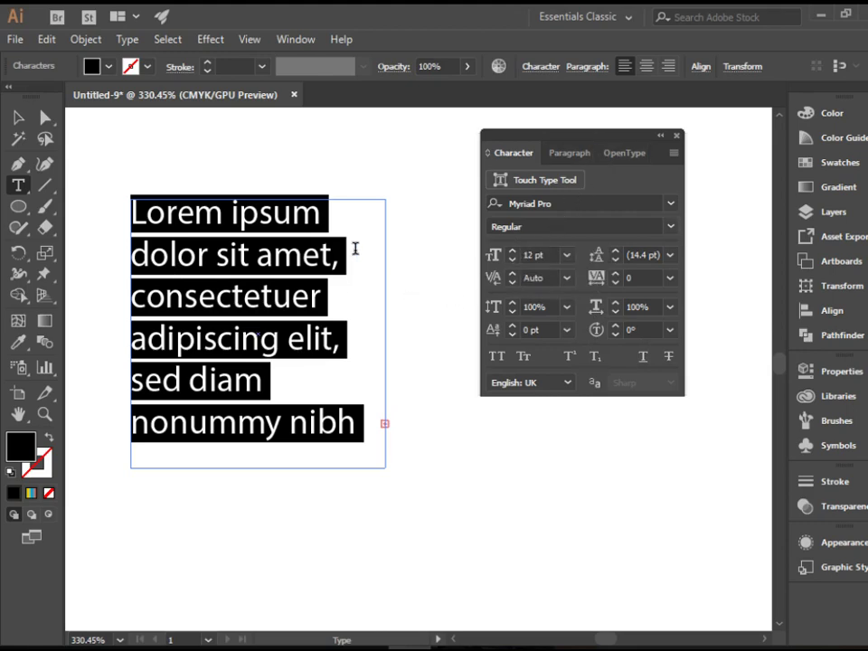
# Step: Try the paragraph alignment options, settle on Justify all lines, then reselect all the text
pyautogui.click(581, 155)
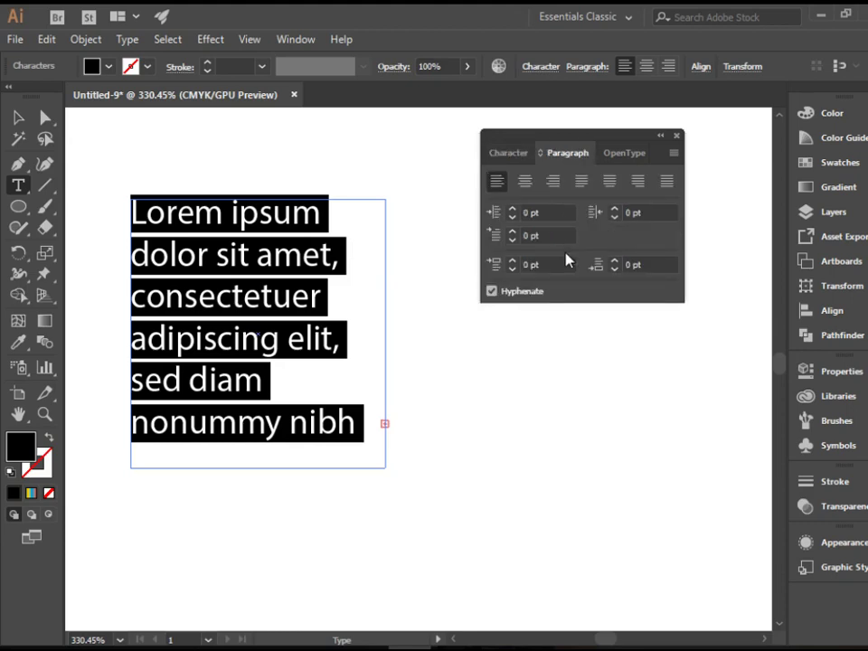
pyautogui.click(517, 184)
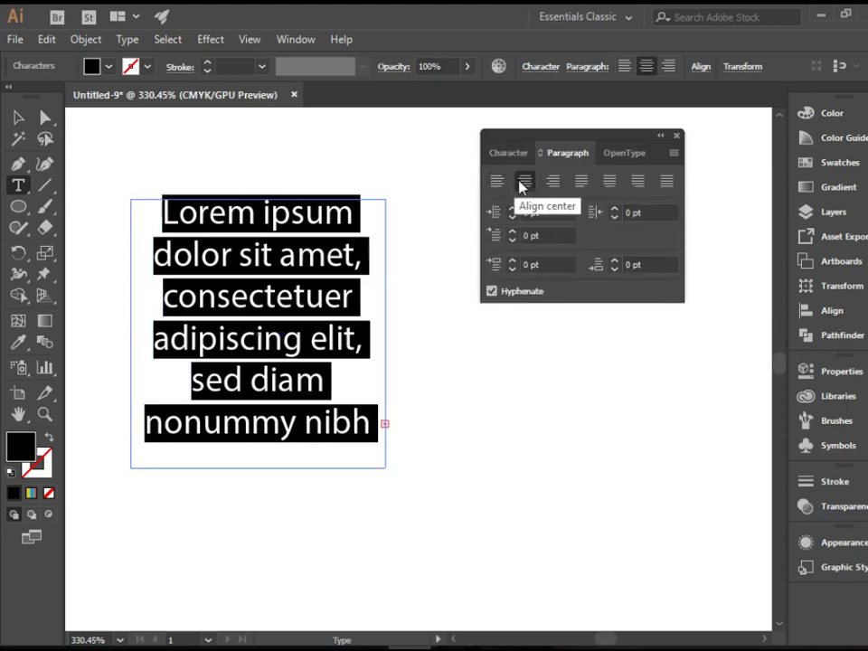
pyautogui.click(552, 184)
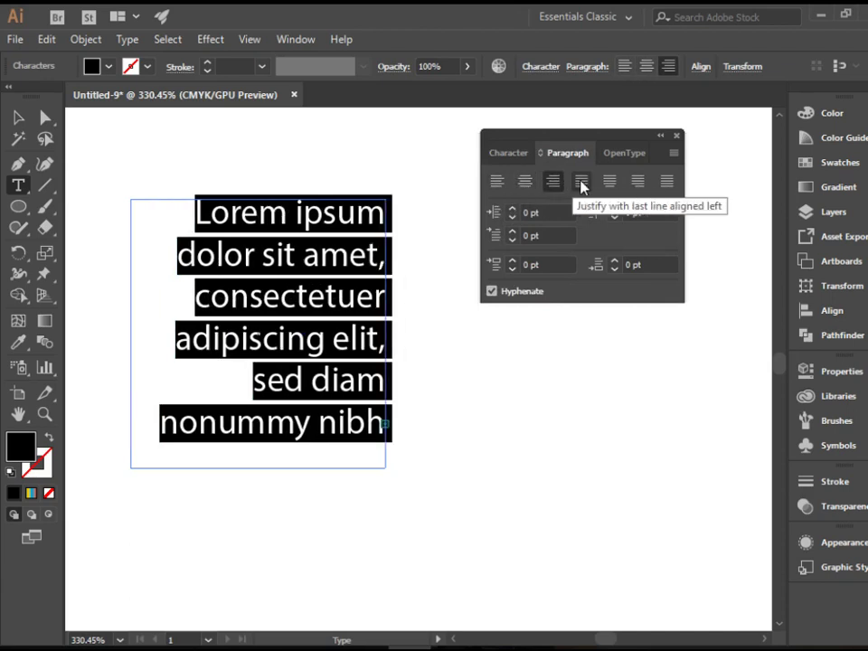
pyautogui.click(582, 184)
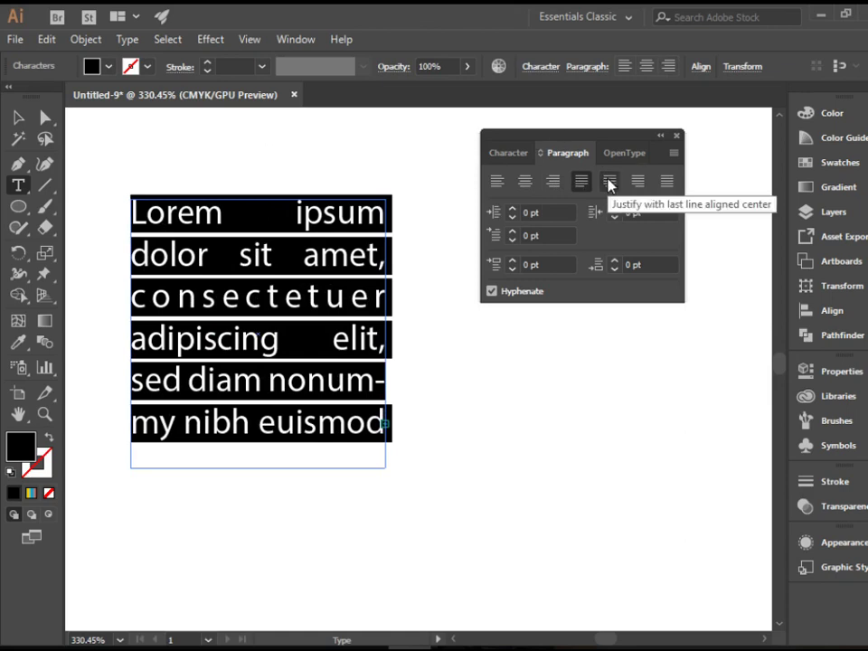
pyautogui.click(609, 183)
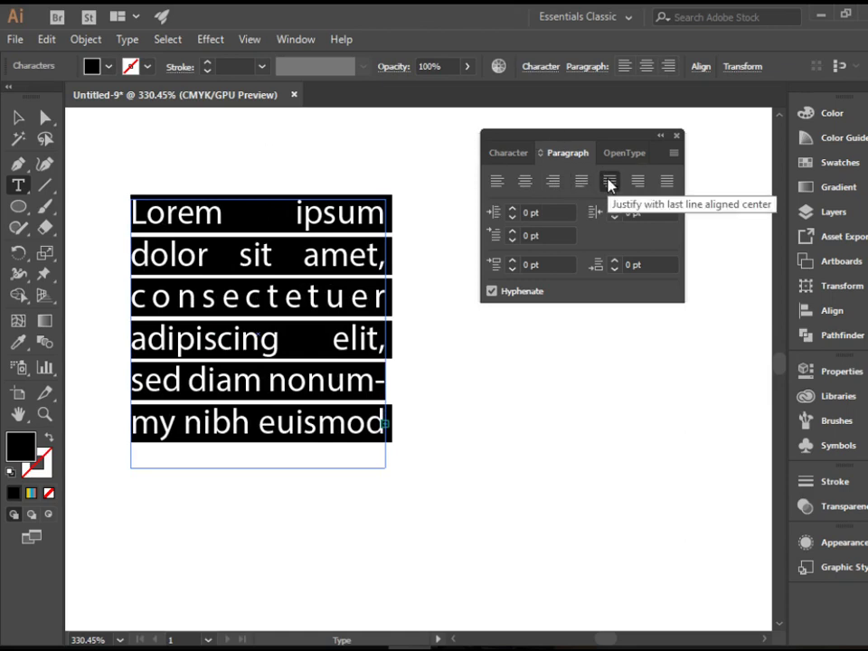
pyautogui.click(664, 182)
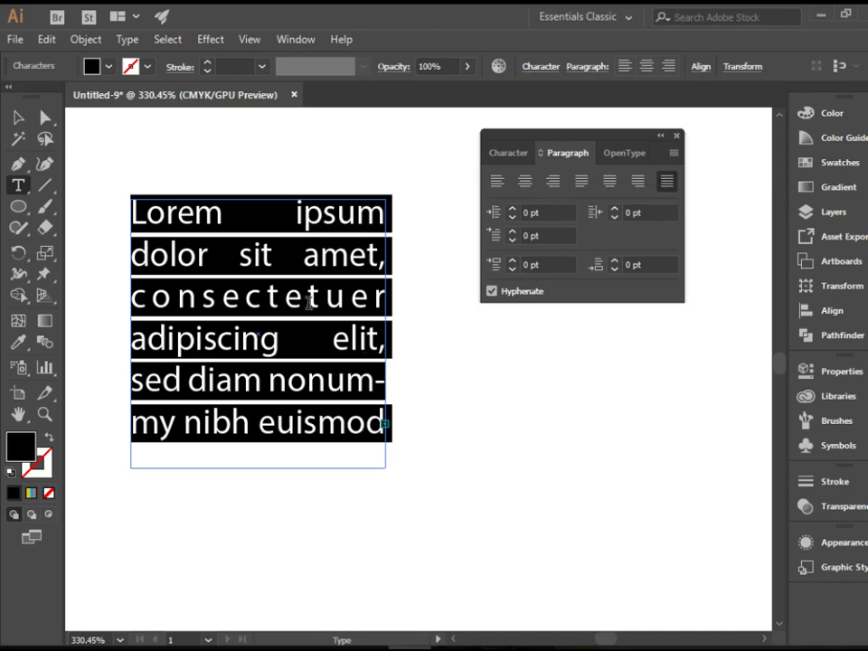
pyautogui.click(302, 384)
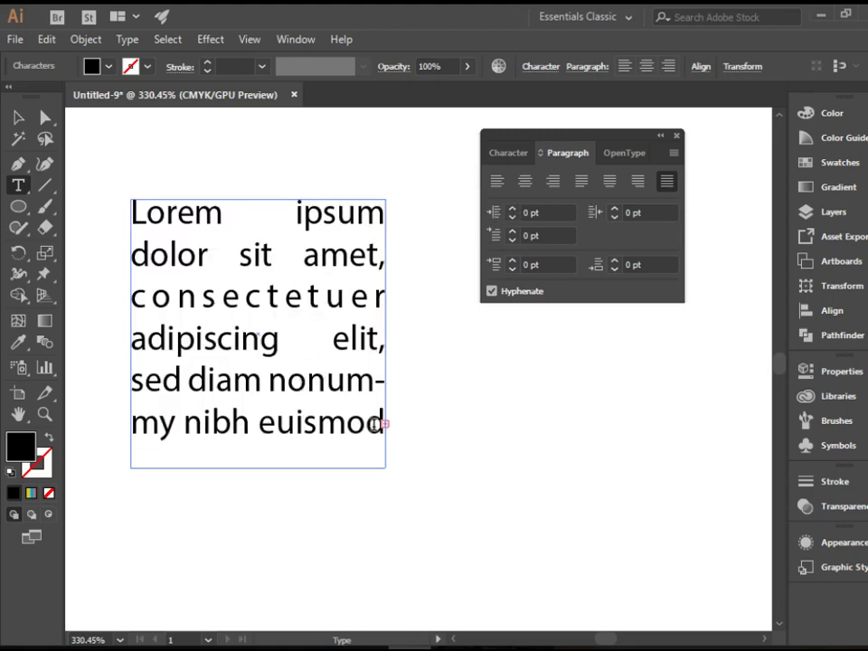
pyautogui.hotkey('ctrl', 'a')
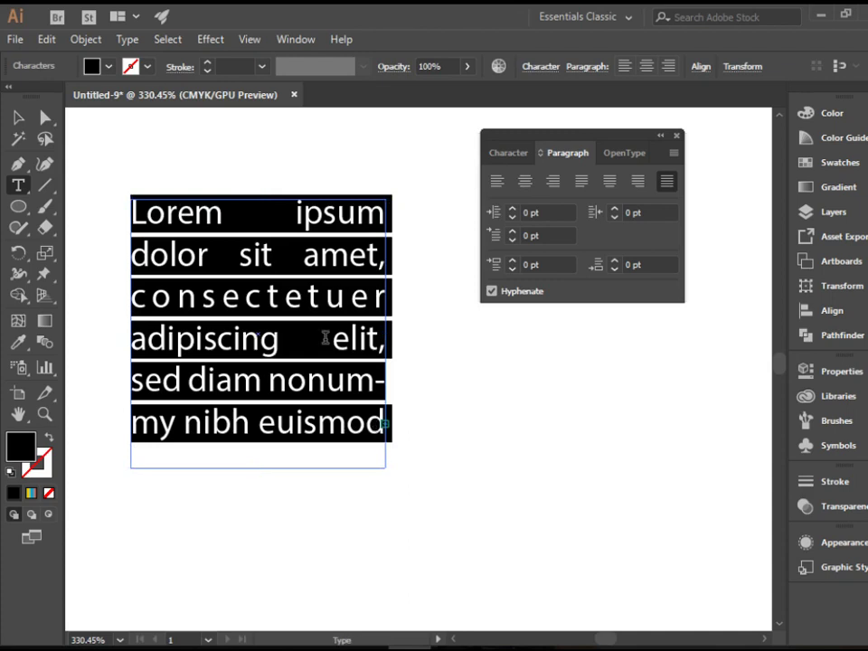
# Step: Left-align the paragraph with a 7 pt left indent and 5 pt right indent
pyautogui.click(493, 184)
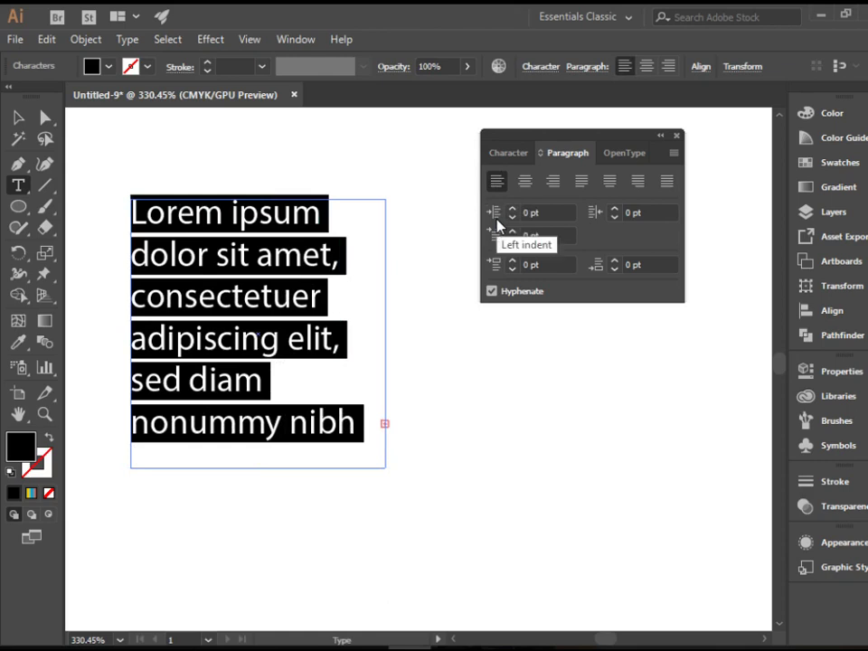
pyautogui.click(512, 209)
pyautogui.click(513, 209)
pyautogui.click(513, 209)
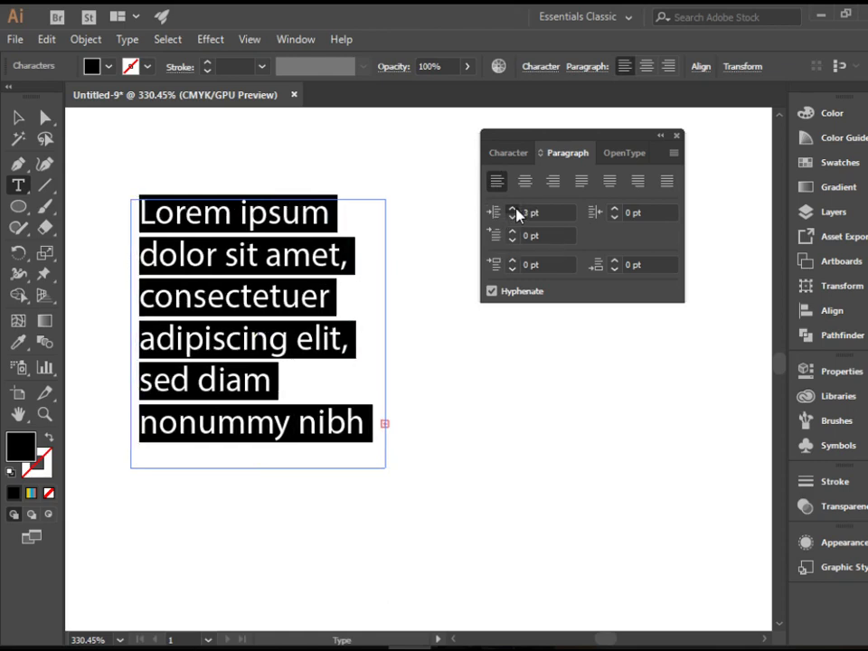
pyautogui.click(512, 209)
pyautogui.click(512, 209)
pyautogui.click(512, 209)
pyautogui.click(512, 209)
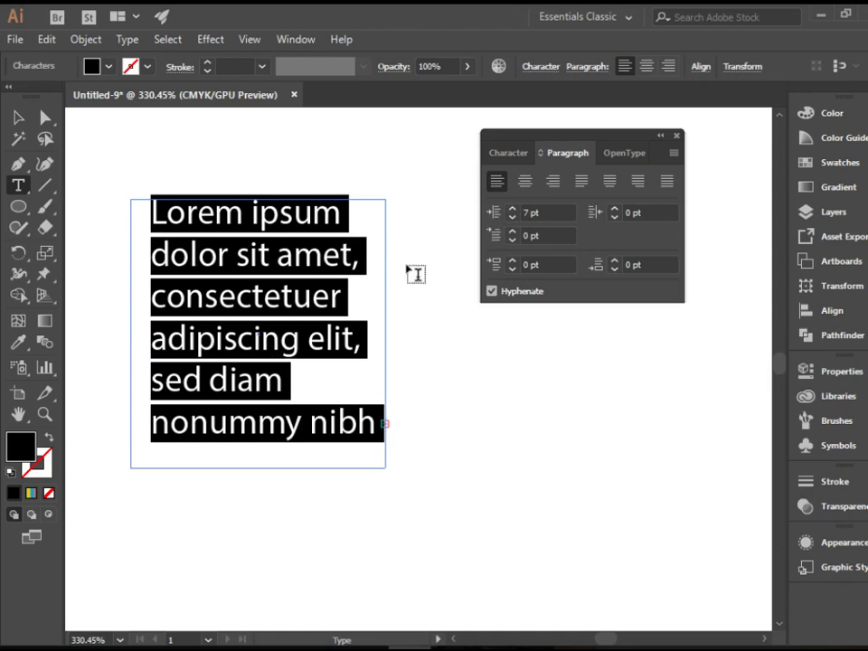
pyautogui.click(615, 209)
pyautogui.click(615, 210)
pyautogui.click(615, 210)
pyautogui.click(615, 209)
pyautogui.click(615, 210)
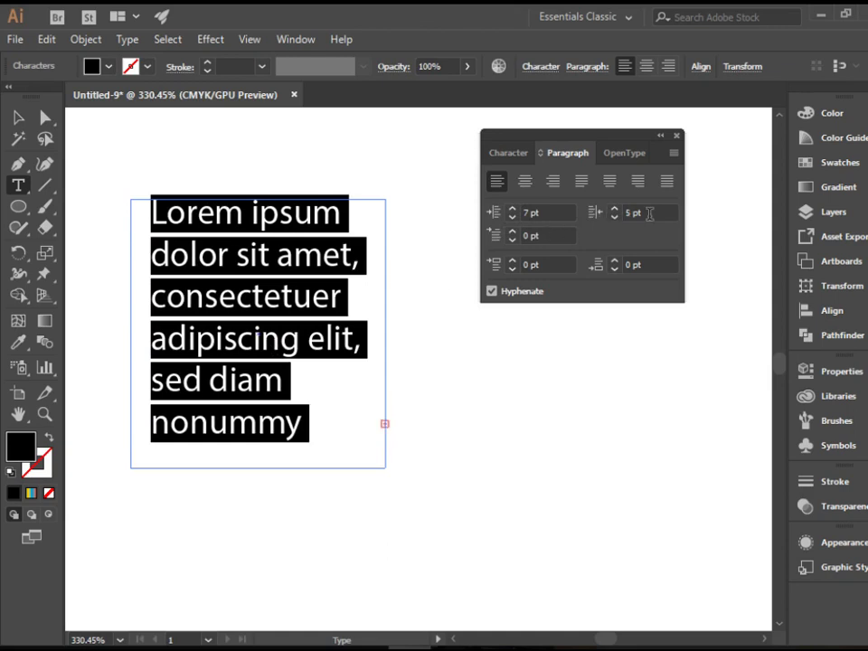
# Step: Add a 6 pt first-line indent and 3 pt space before the paragraph
pyautogui.click(511, 232)
pyautogui.click(512, 232)
pyautogui.click(512, 231)
pyautogui.click(512, 232)
pyautogui.click(512, 231)
pyautogui.click(512, 231)
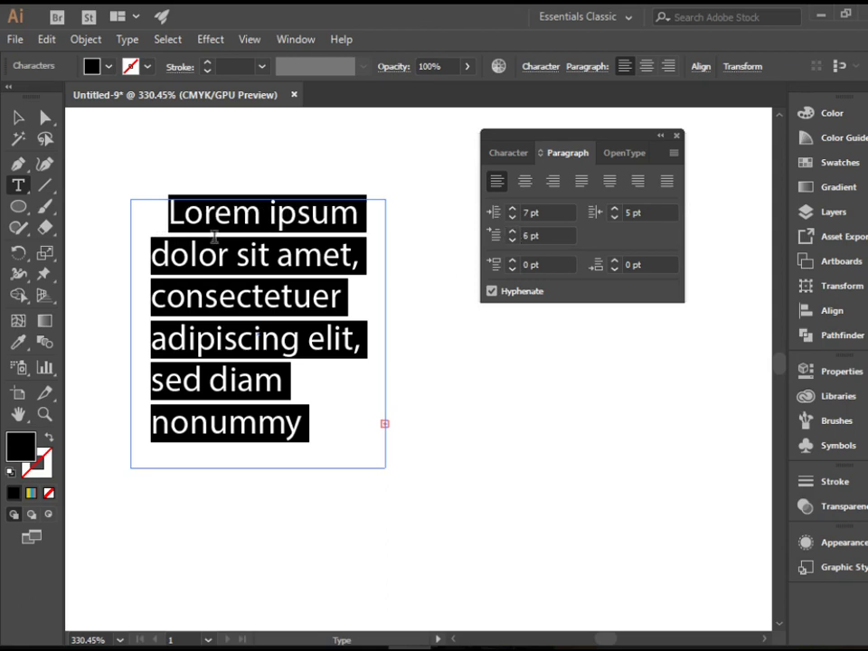
pyautogui.click(513, 261)
pyautogui.click(513, 261)
pyautogui.click(513, 260)
pyautogui.click(285, 307)
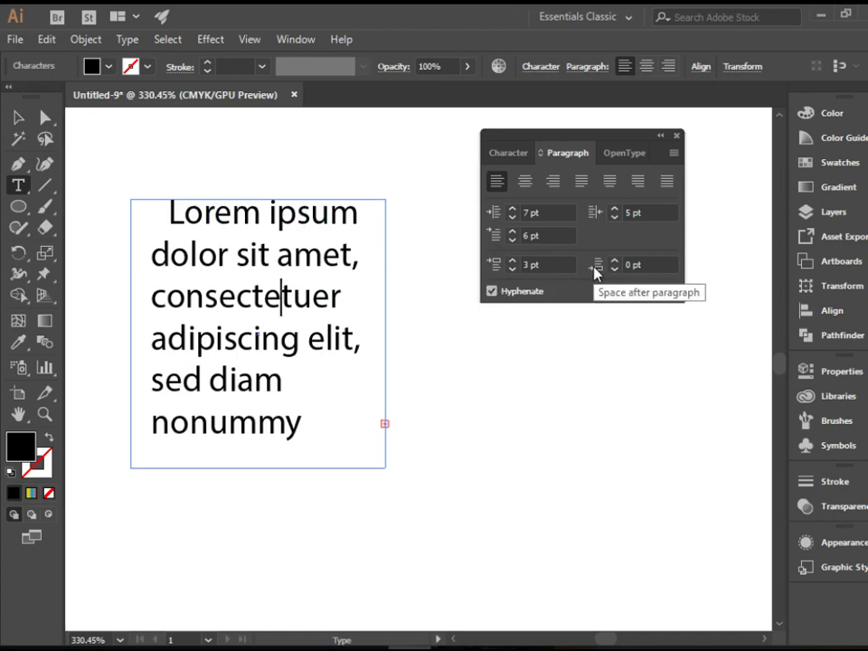
pyautogui.click(319, 423)
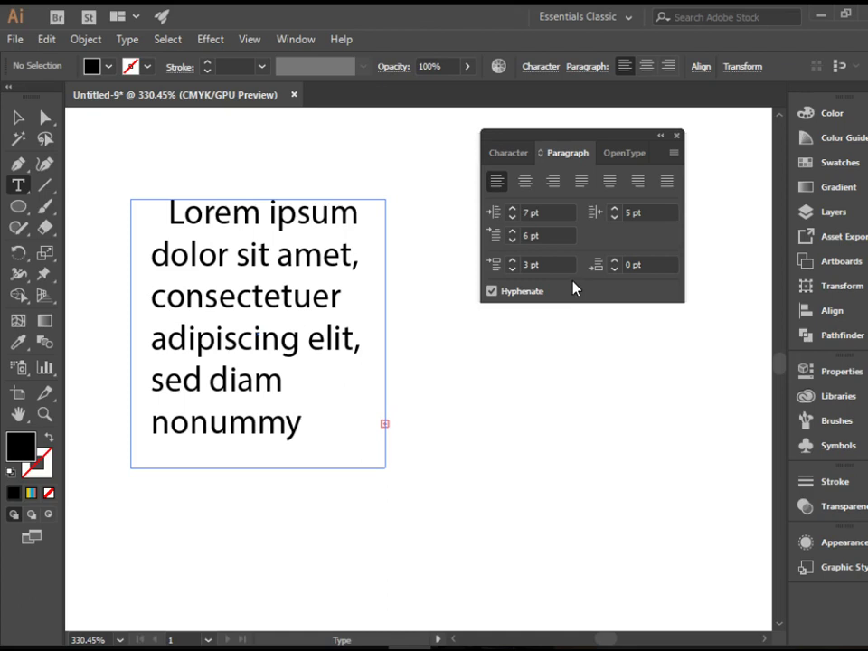
# Step: Select the opening words 'Lorem ipsum' and fill them with CMYK Cyan from the Control bar swatches
pyautogui.click(504, 158)
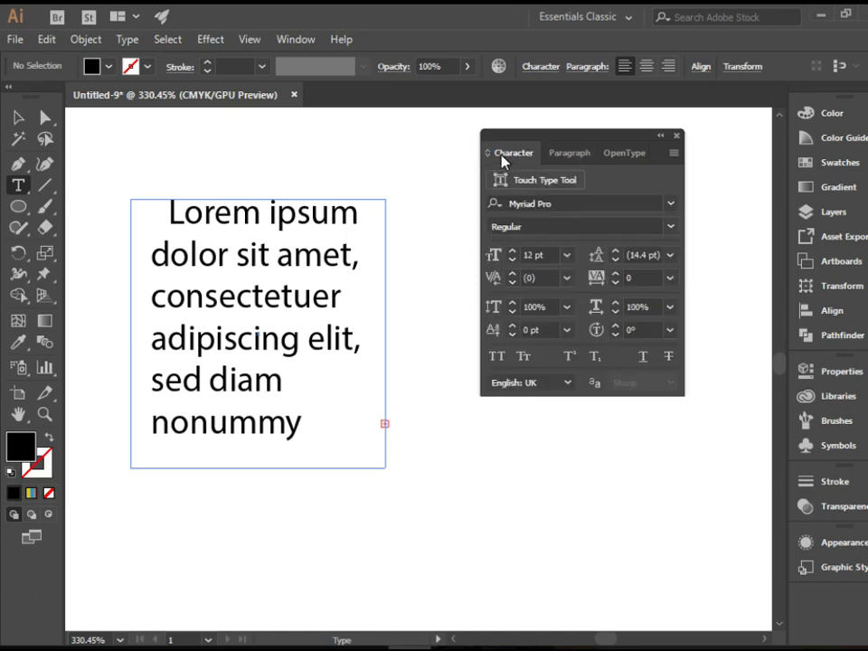
pyautogui.click(570, 154)
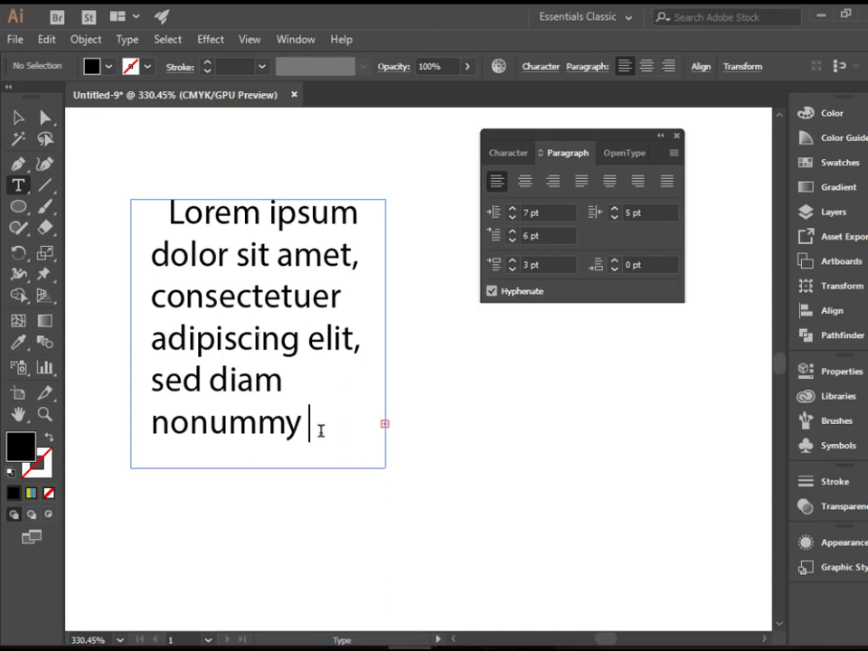
pyautogui.moveTo(320, 430); pyautogui.dragTo(215, 336)
pyautogui.click(202, 257)
pyautogui.moveTo(168, 213); pyautogui.dragTo(366, 215)
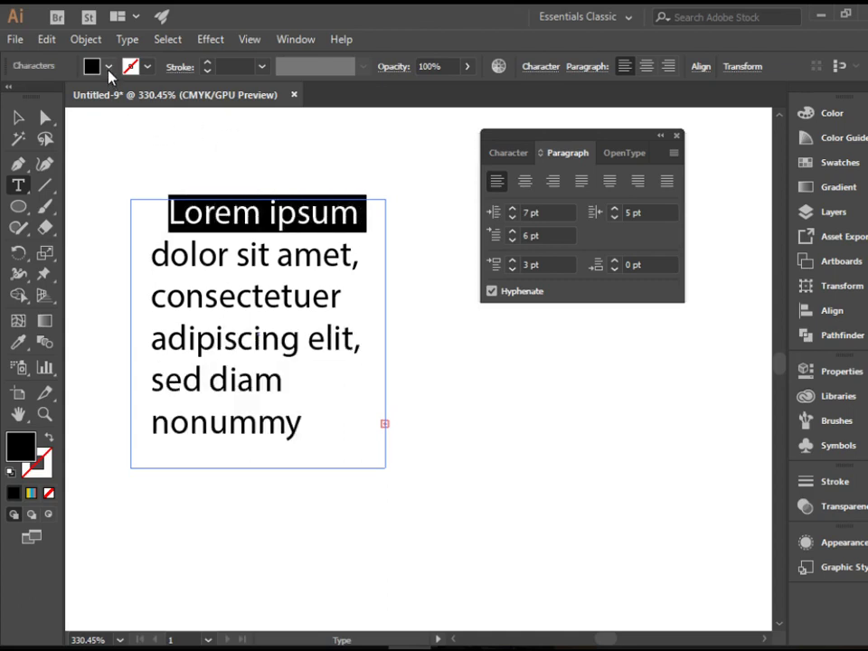
pyautogui.click(107, 67)
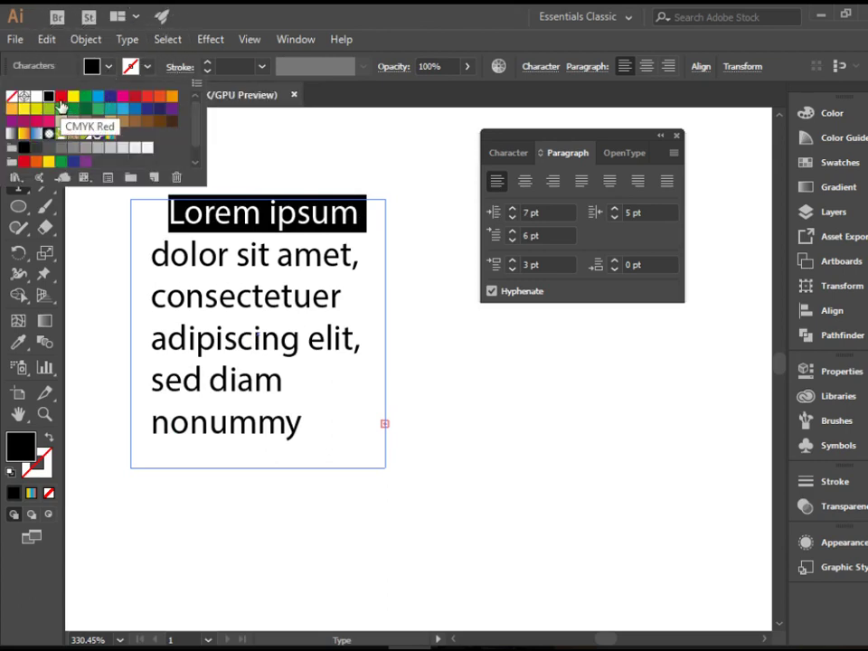
pyautogui.click(96, 96)
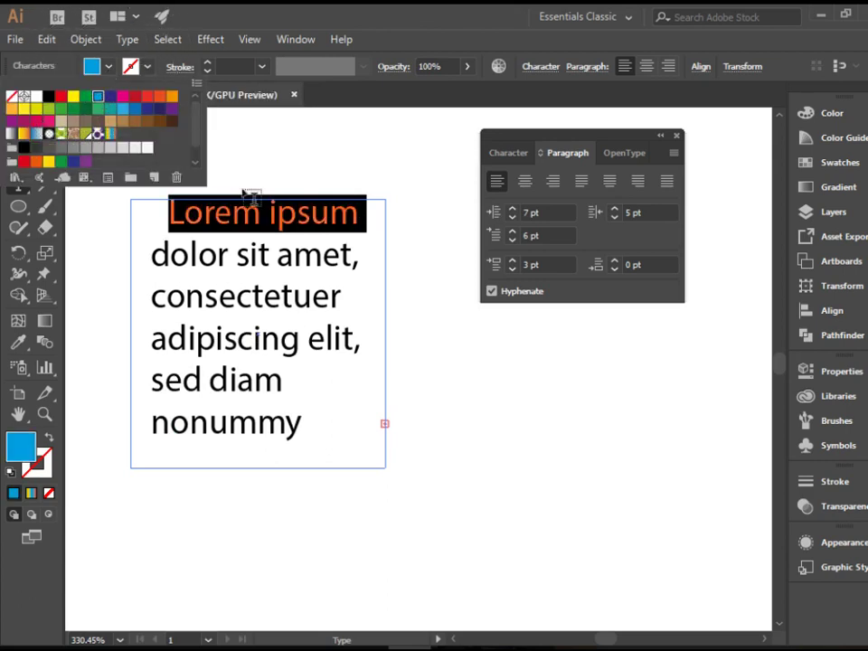
pyautogui.click(290, 256)
pyautogui.click(349, 402)
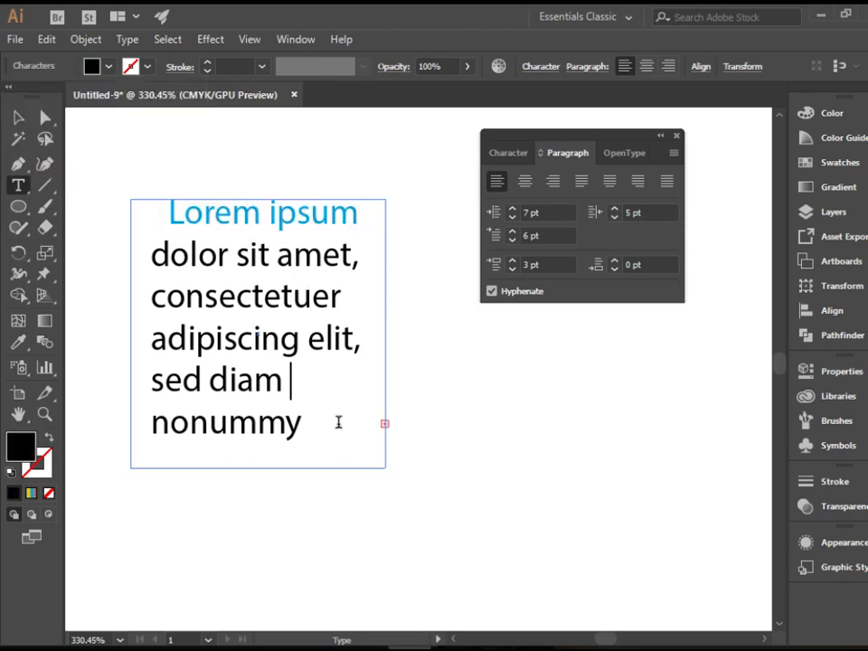
pyautogui.click(15, 118)
# Step: Select the paragraph box as an object and move it higher on the page
pyautogui.click(289, 169)
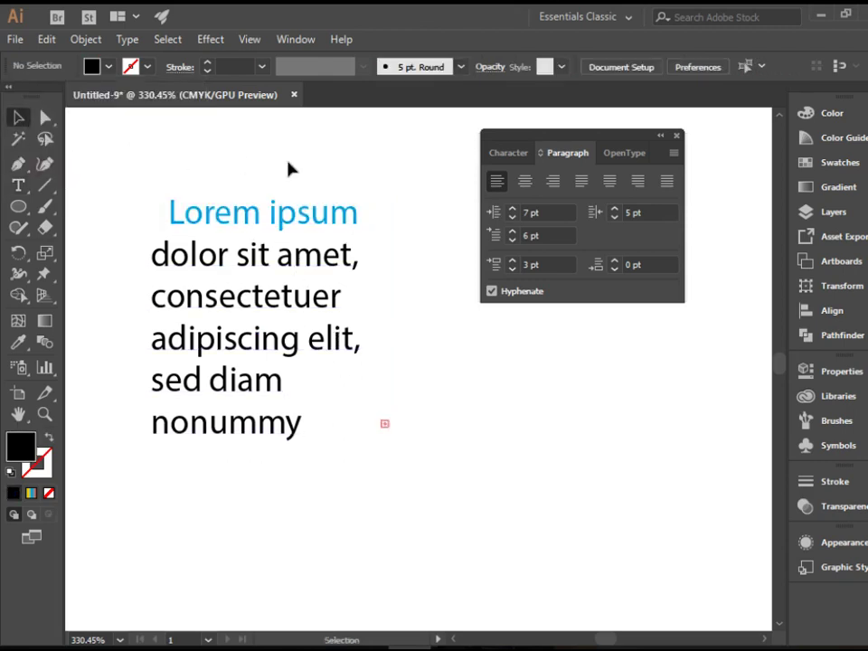
pyautogui.click(274, 249)
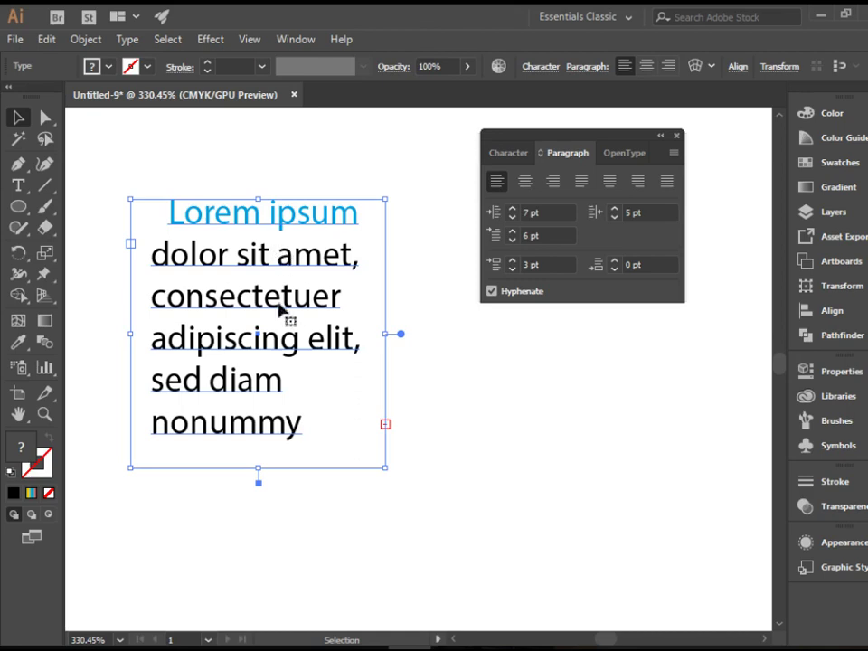
pyautogui.click(393, 443)
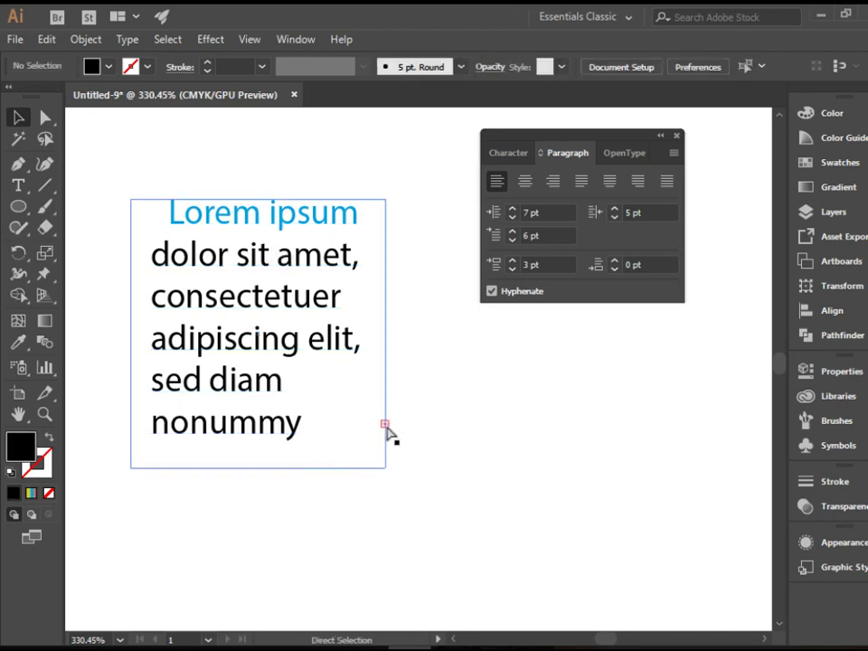
pyautogui.click(386, 431)
pyautogui.press('a')
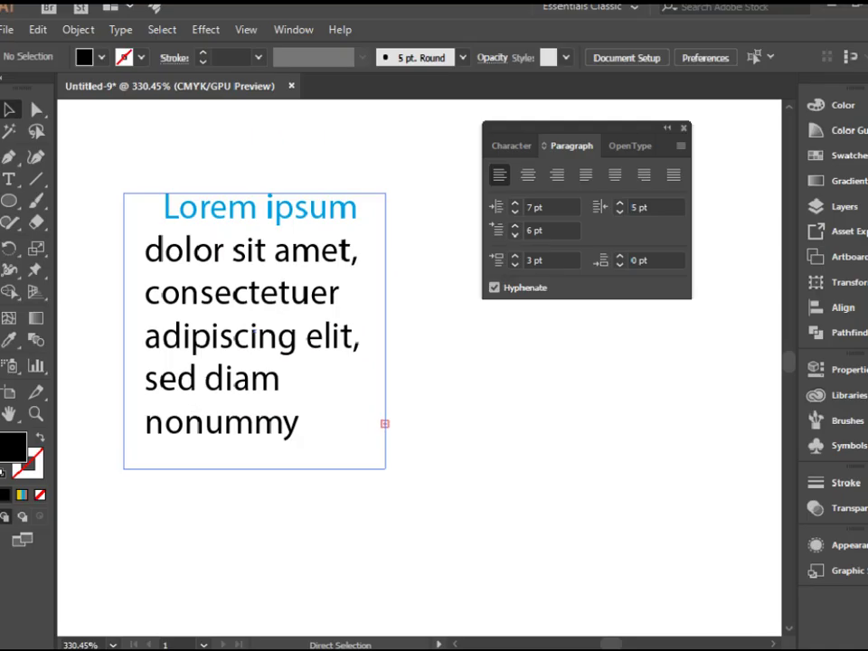
pyautogui.press('v')
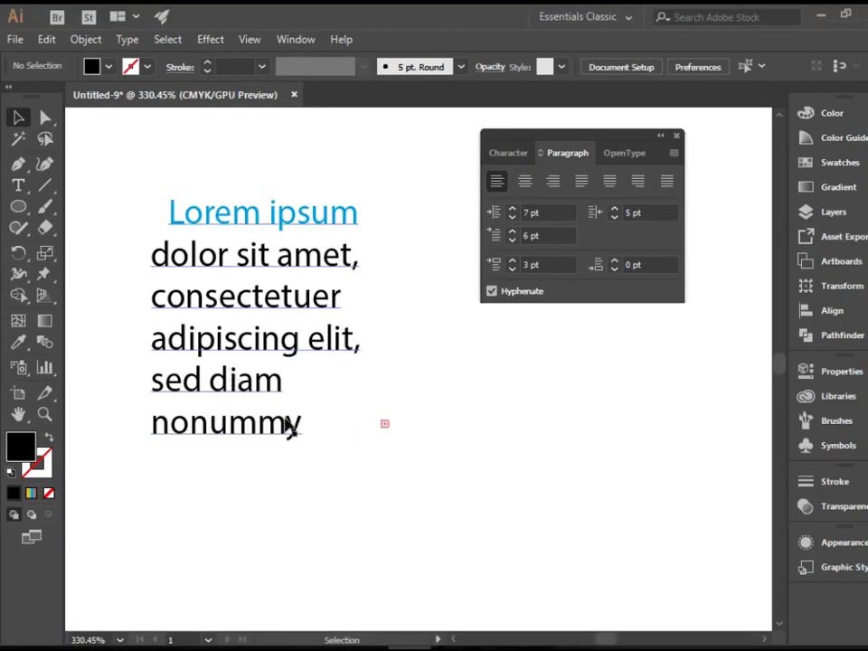
pyautogui.click(329, 337)
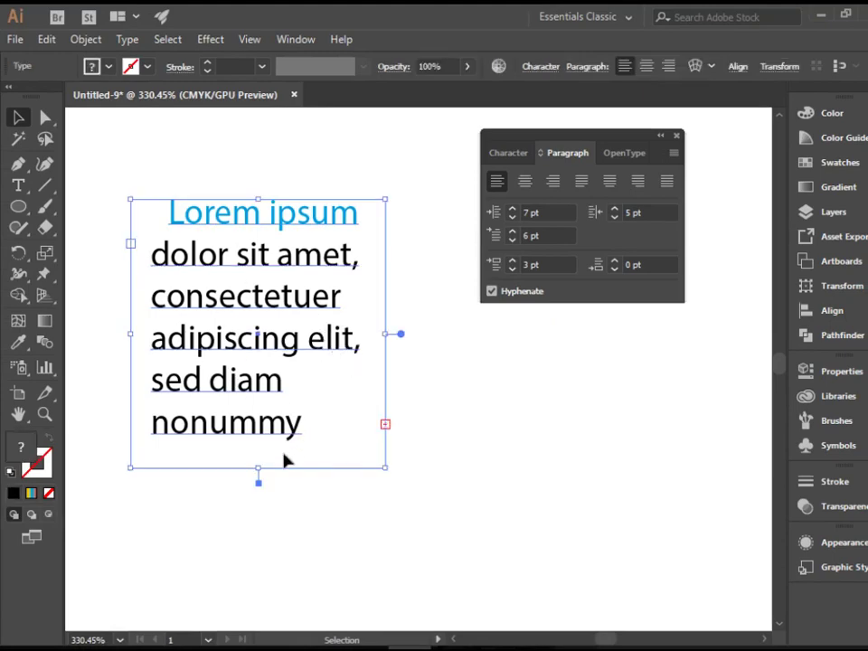
pyautogui.moveTo(287, 422); pyautogui.dragTo(287, 356)
# Step: Stretch the box down to check for overflow, then shorten it so text after 'sed diam' is hidden
pyautogui.moveTo(258, 403); pyautogui.dragTo(244, 575)
pyautogui.click(417, 519)
pyautogui.click(274, 504)
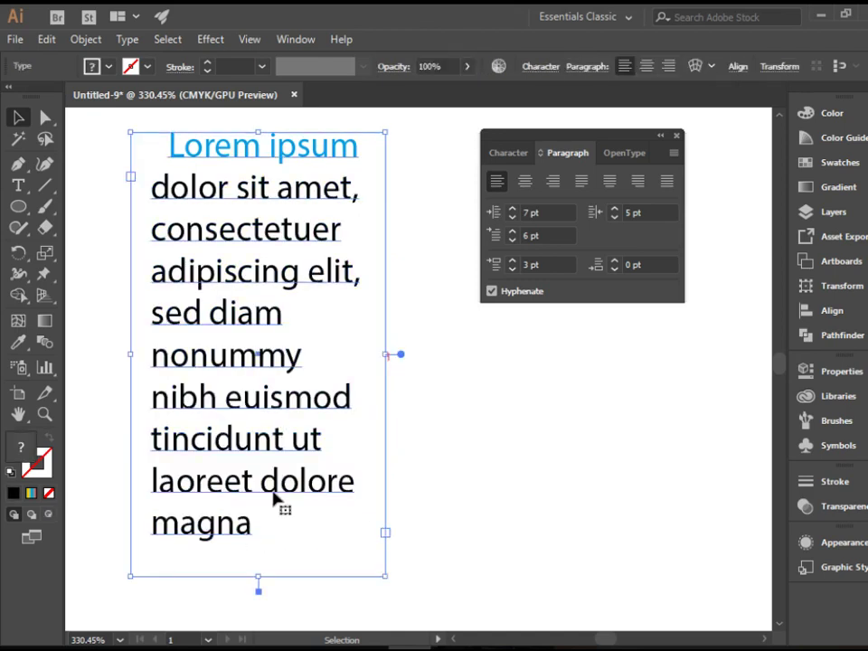
pyautogui.click(451, 500)
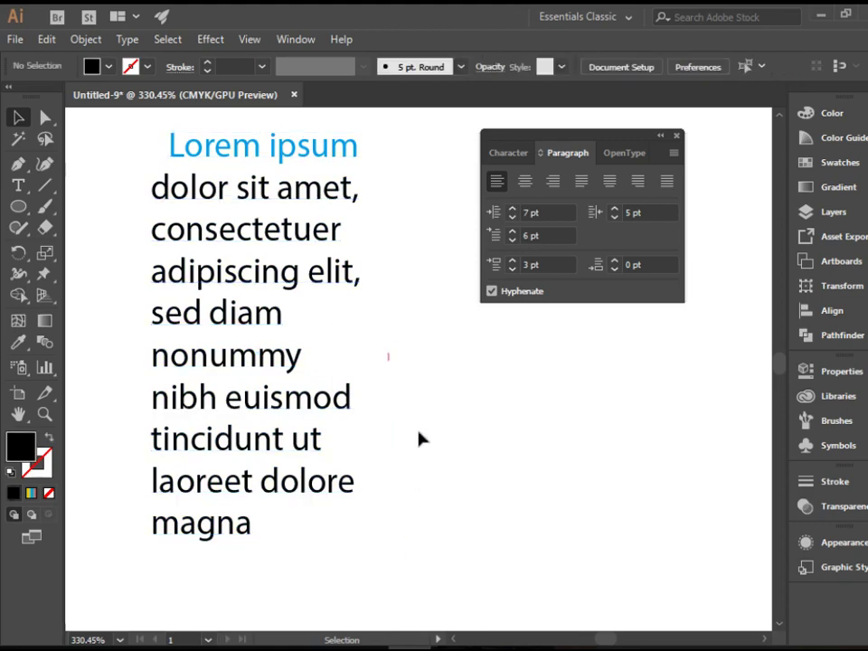
pyautogui.click(287, 239)
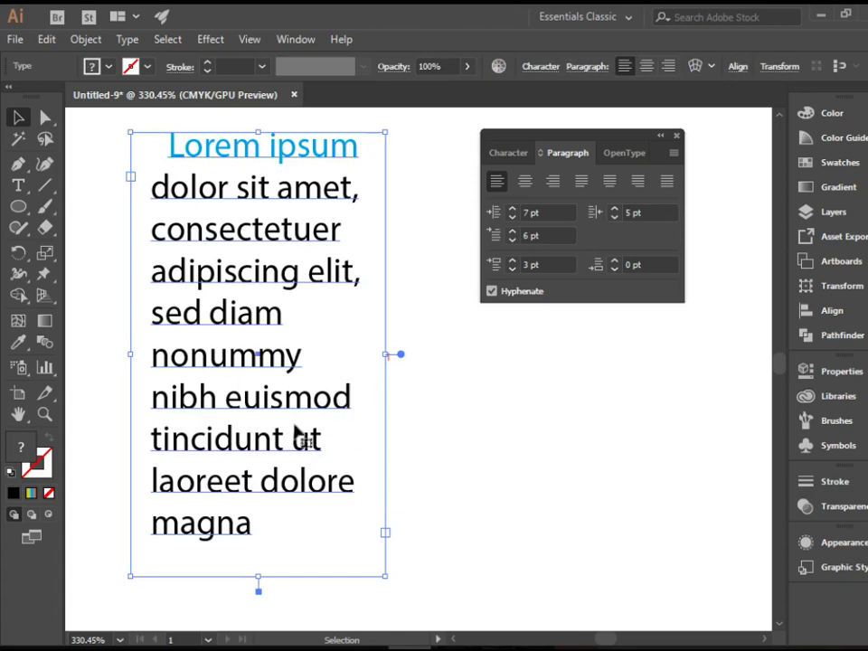
pyautogui.moveTo(259, 576); pyautogui.dragTo(242, 354)
# Step: Nudge the first text box slightly to the left
pyautogui.doubleClick(255, 328)
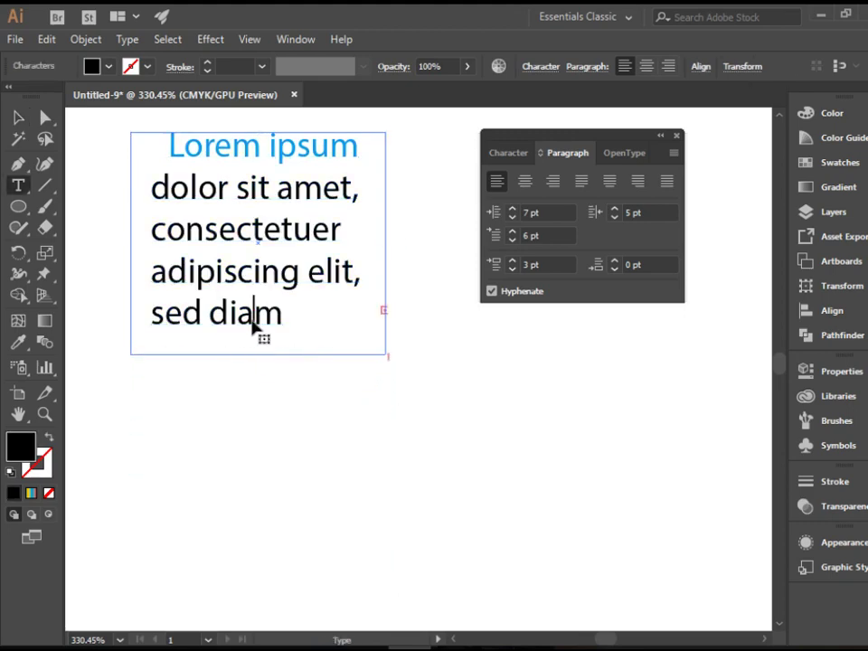
pyautogui.hotkey('ctrl', 'a')
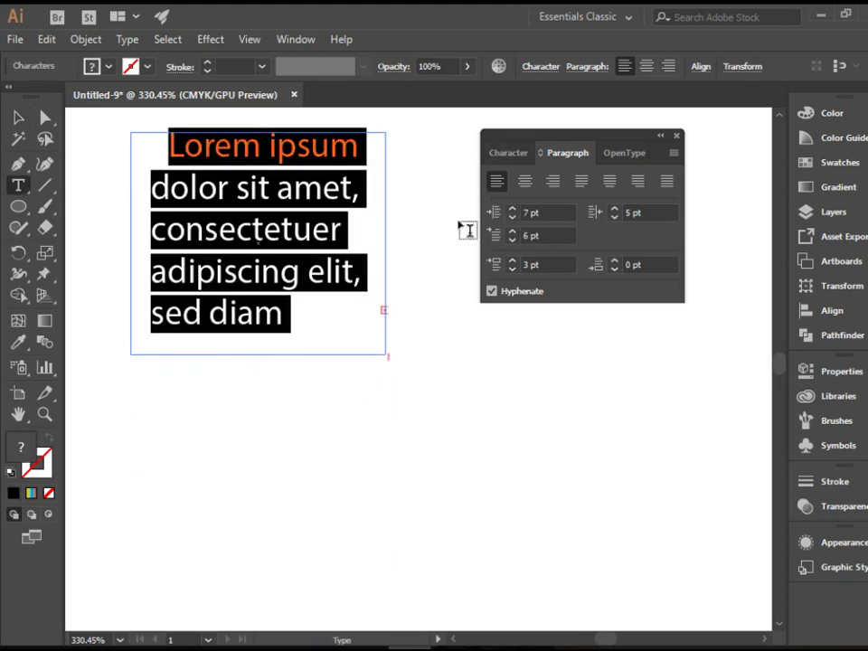
pyautogui.click(19, 119)
pyautogui.moveTo(248, 151); pyautogui.dragTo(212, 151)
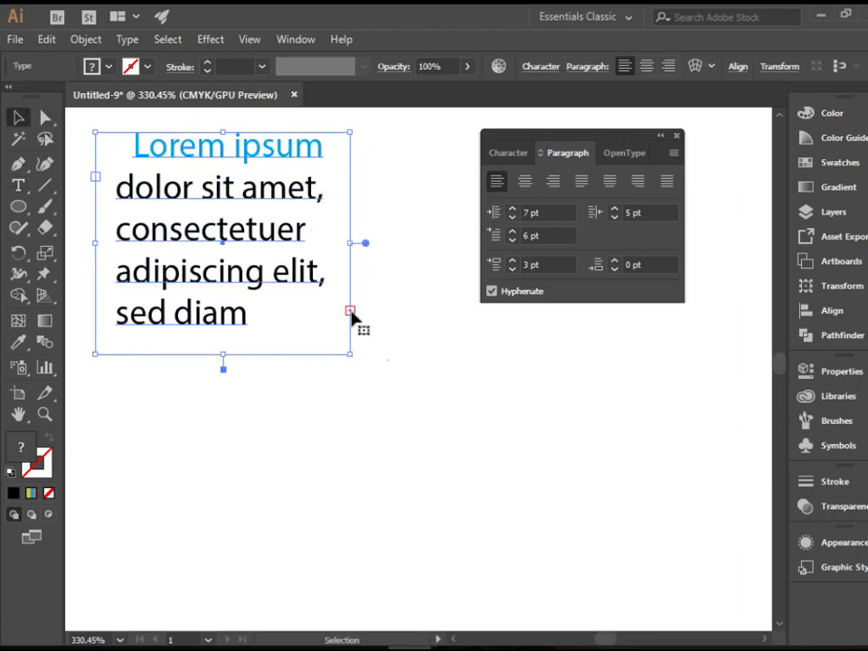
# Step: Draw a linked second text box for the overflow and widen it to three lines ending 'magna'
pyautogui.press('t')
pyautogui.moveTo(381, 373); pyautogui.dragTo(634, 541)
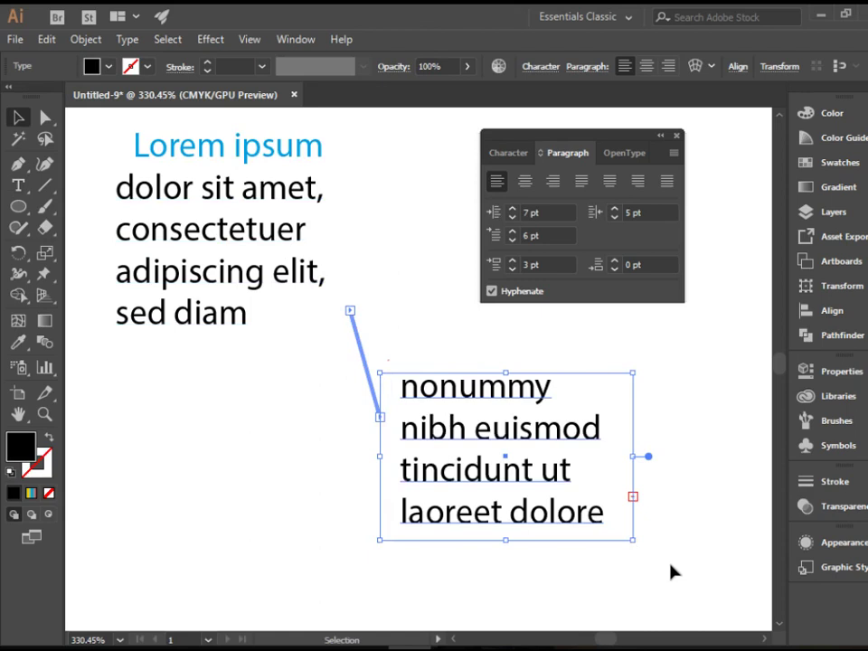
pyautogui.click(240, 239)
pyautogui.click(517, 507)
pyautogui.moveTo(636, 542); pyautogui.dragTo(744, 552)
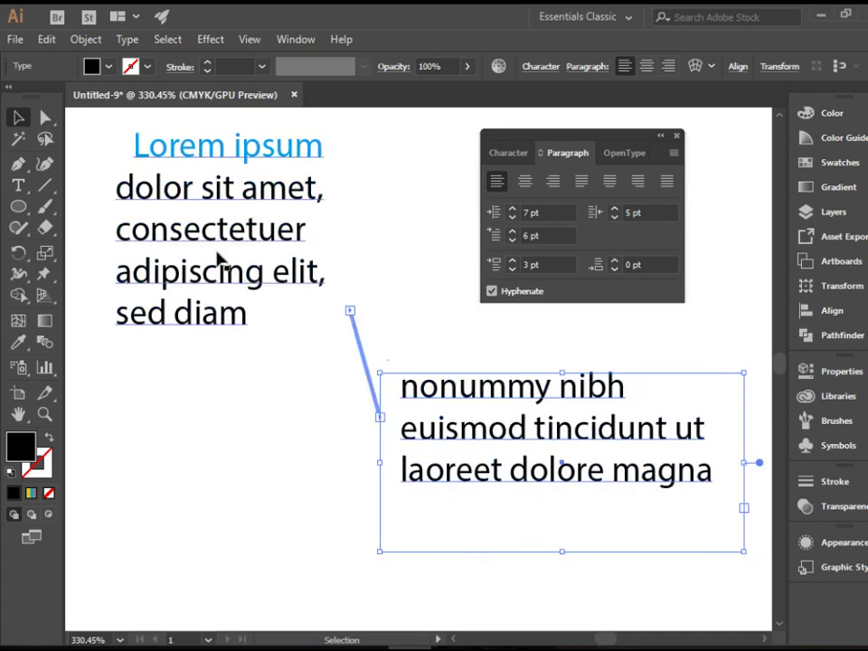
# Step: Drag the first box's top handle down so it ends at 'adipiscing elit,' and 'sed diam' moves to the second box
pyautogui.click(229, 217)
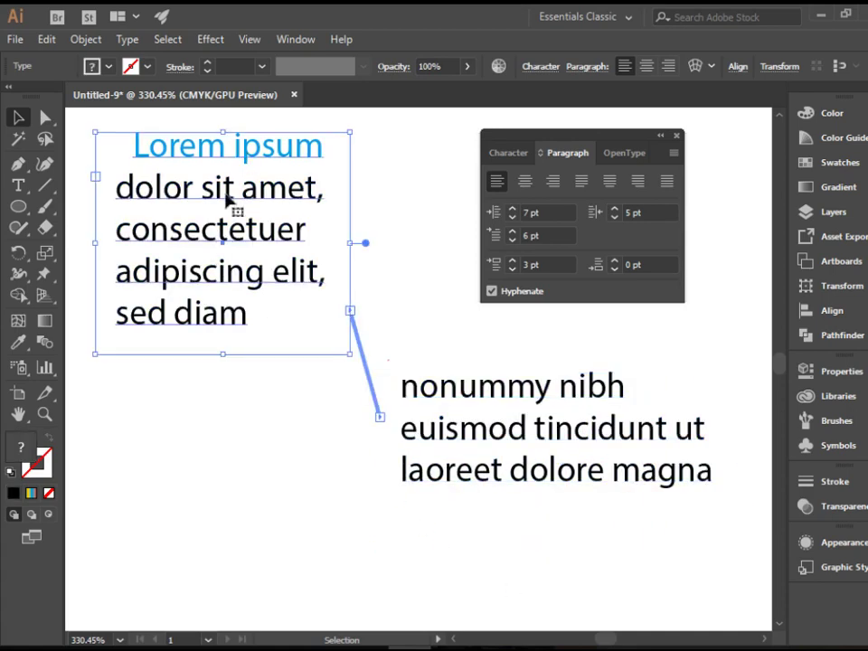
pyautogui.moveTo(227, 135); pyautogui.dragTo(228, 172)
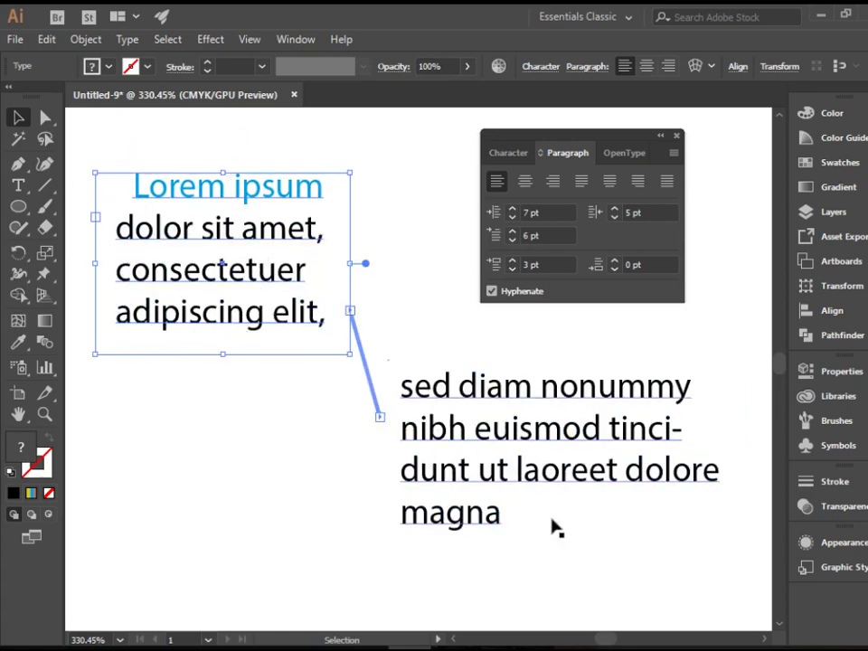
pyautogui.click(548, 490)
pyautogui.click(291, 472)
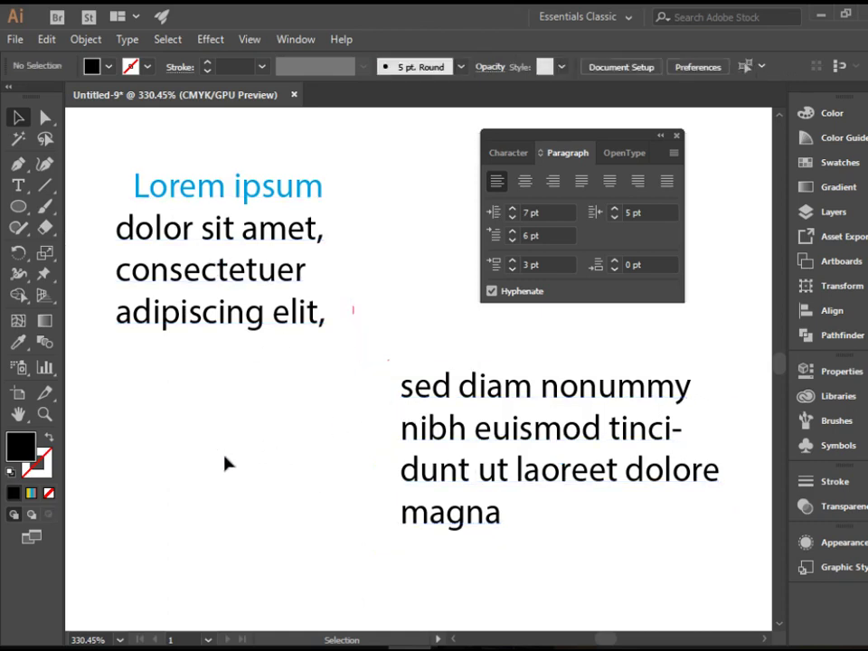
pyautogui.click(260, 331)
pyautogui.click(402, 425)
pyautogui.click(302, 433)
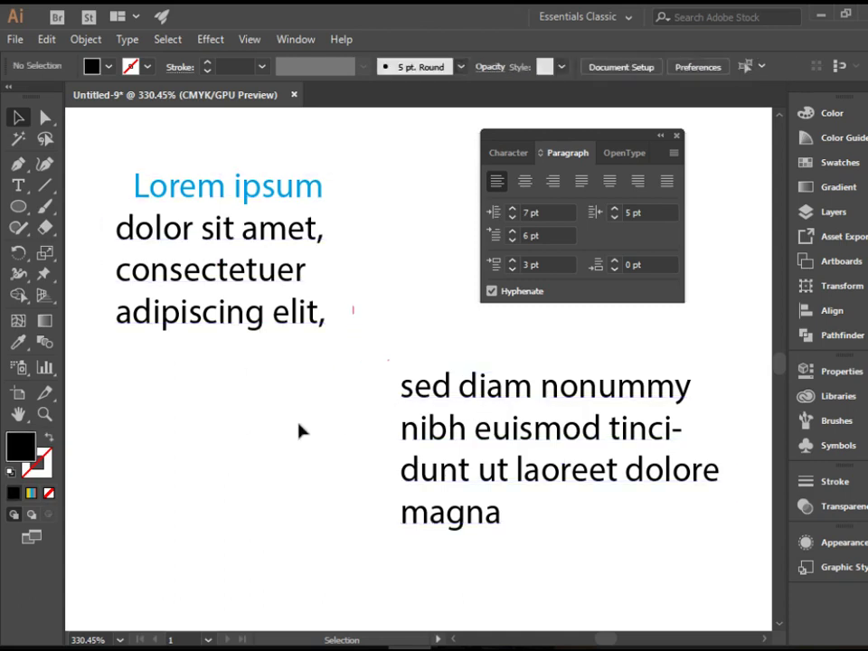